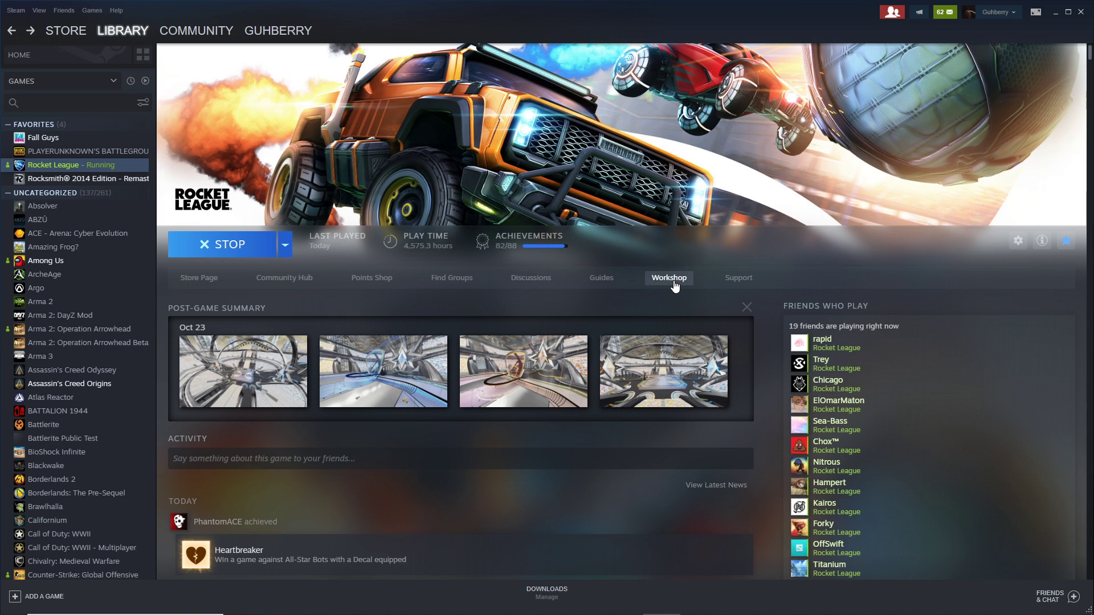
Open the Rocket League Workshop and scroll through Lethamyr's Fall Guys map page
click(673, 282)
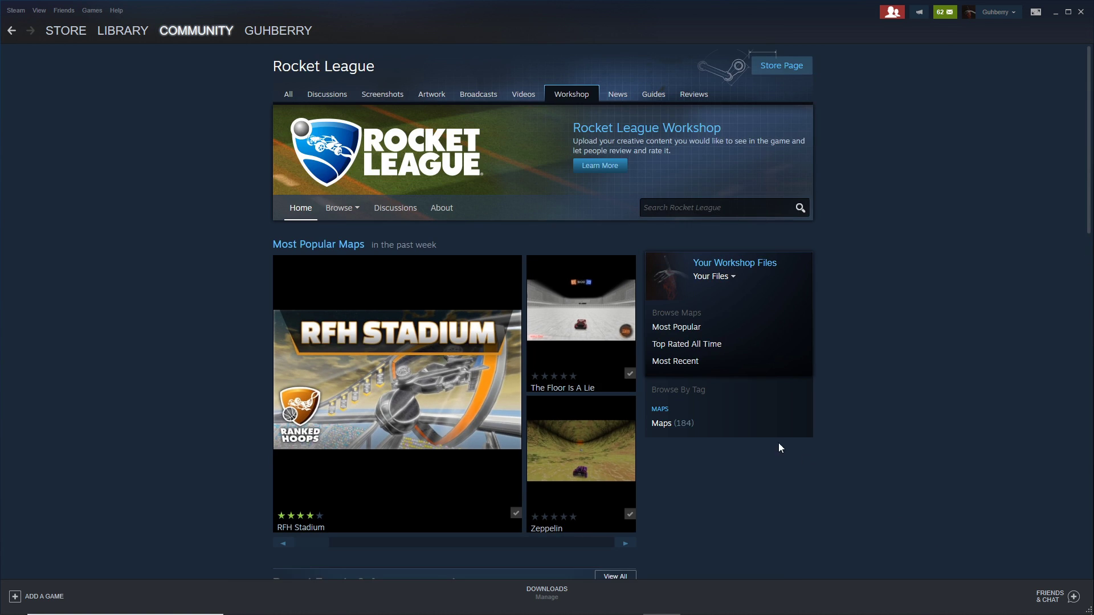
scroll(737, 402, down, 7)
scroll(724, 407, down, 3)
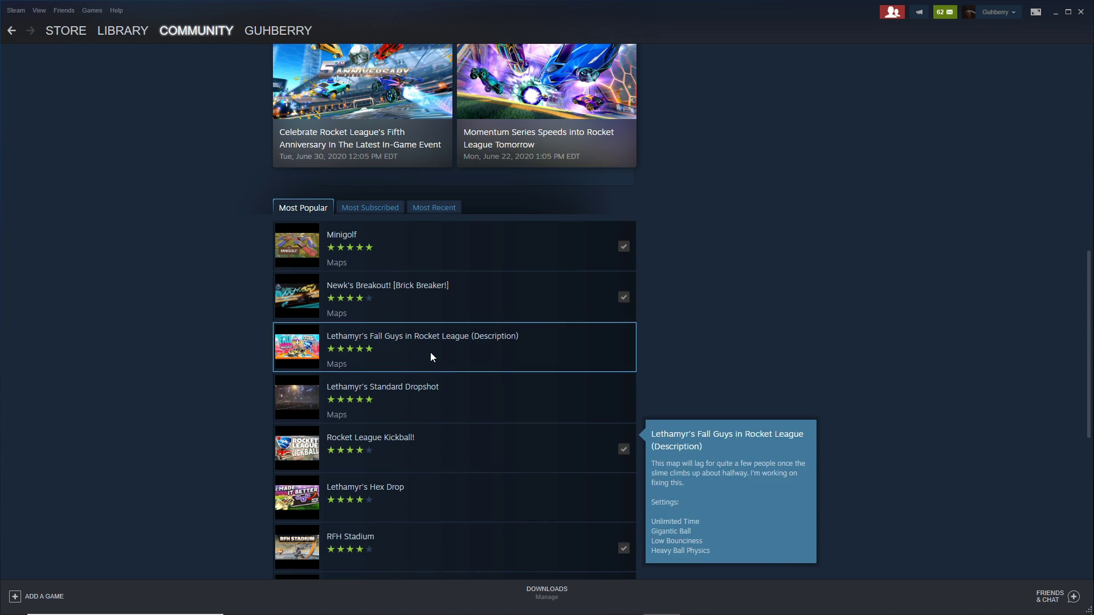
scroll(812, 523, up, 1)
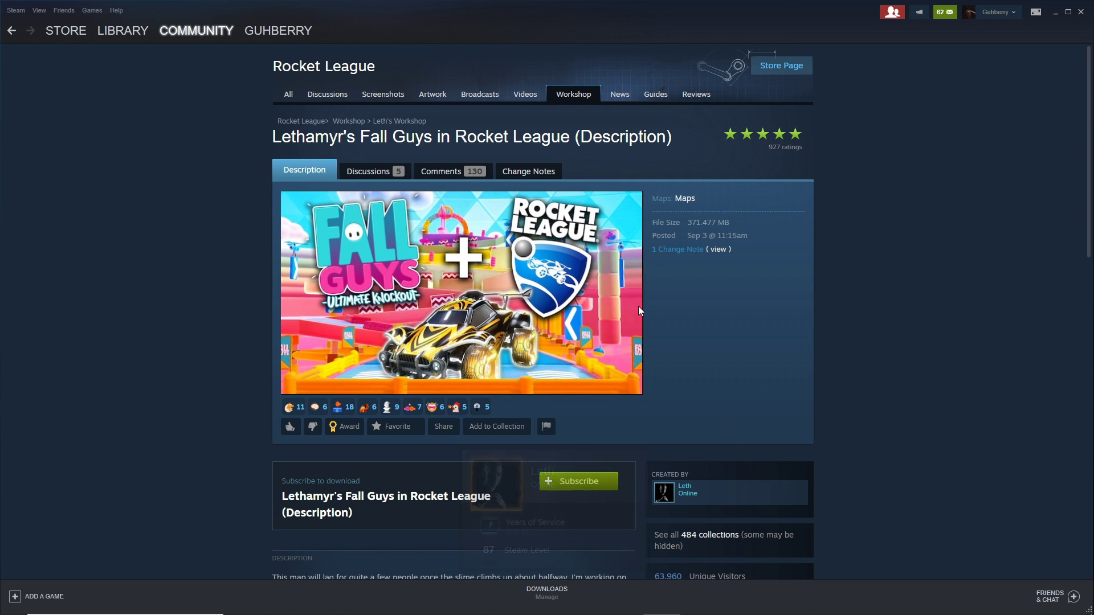
scroll(668, 399, down, 2)
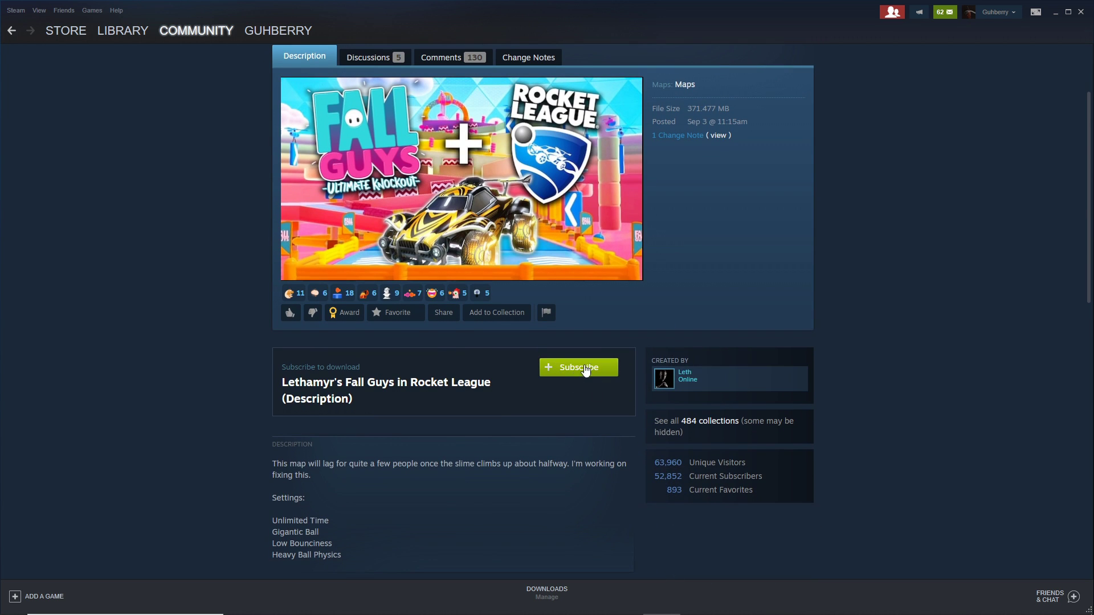
scroll(581, 376, down, 4)
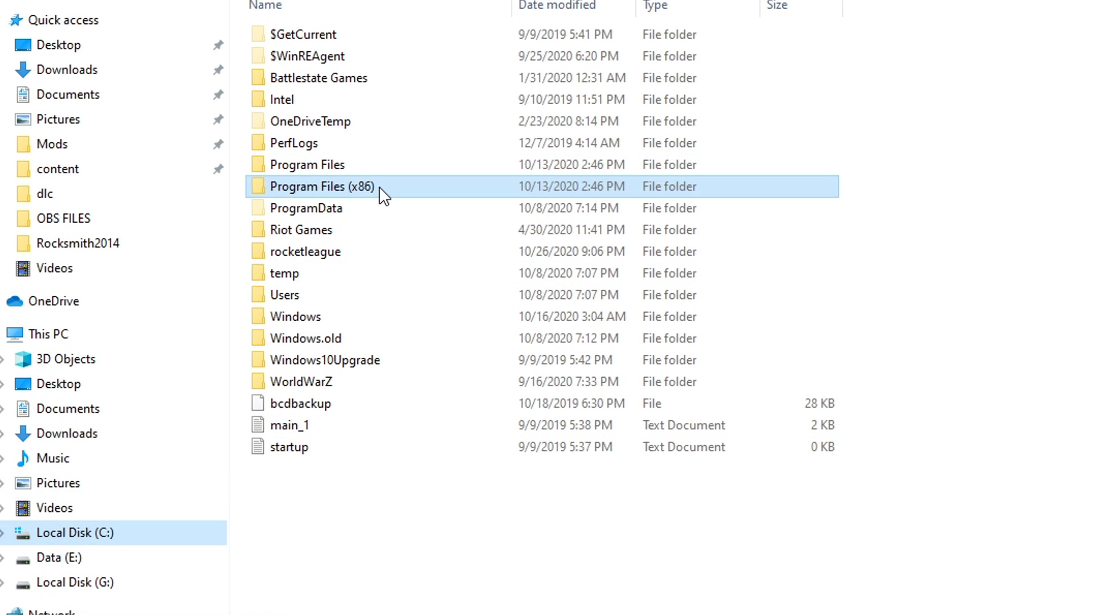
double_click(378, 186)
scroll(506, 555, down, 3)
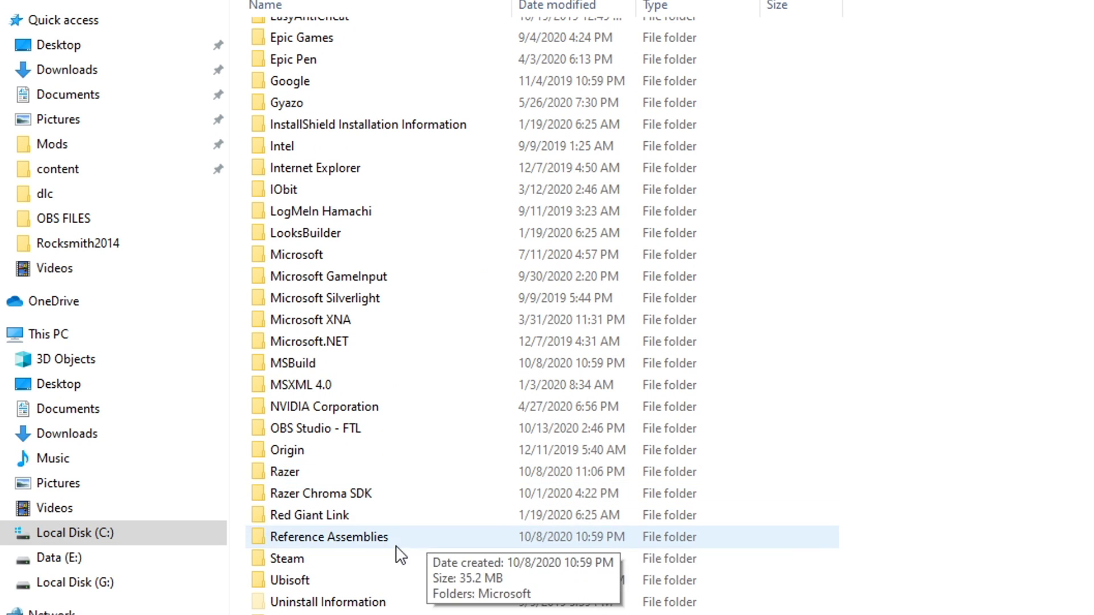
double_click(382, 566)
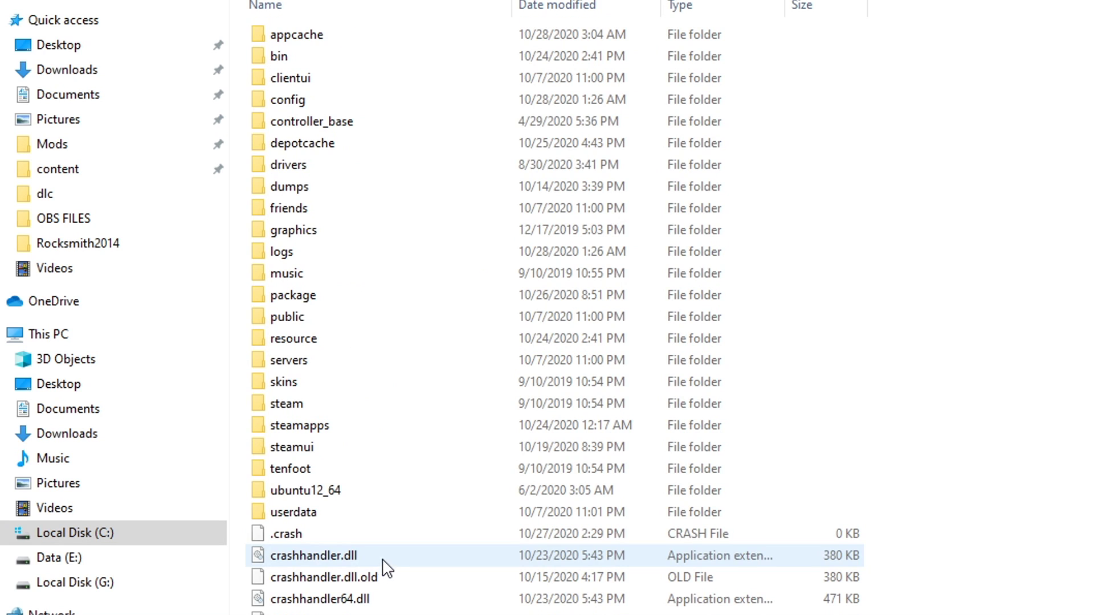
double_click(359, 430)
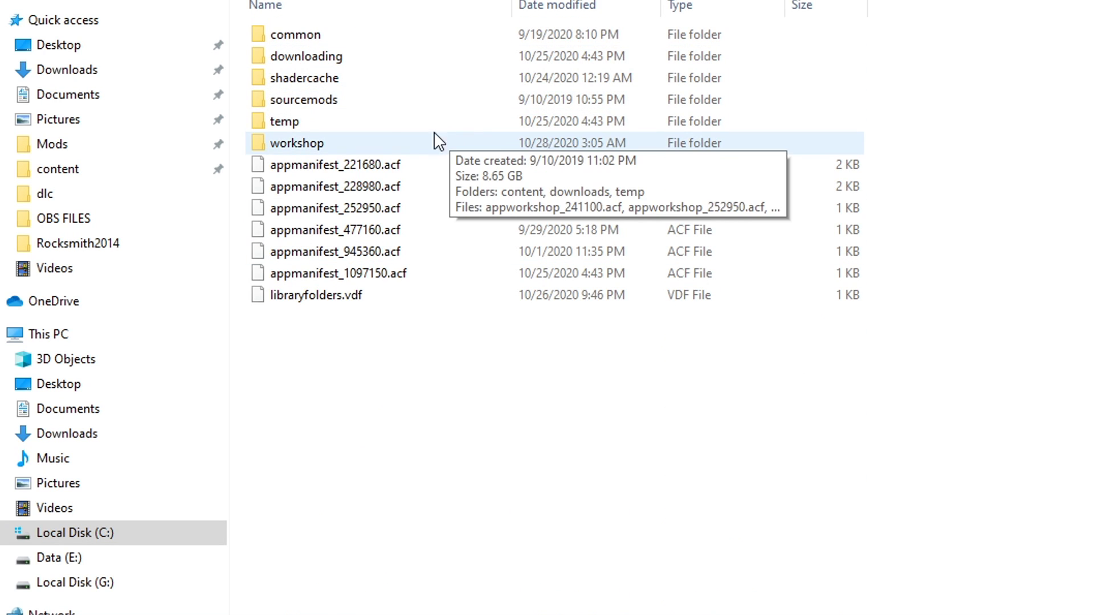
double_click(383, 150)
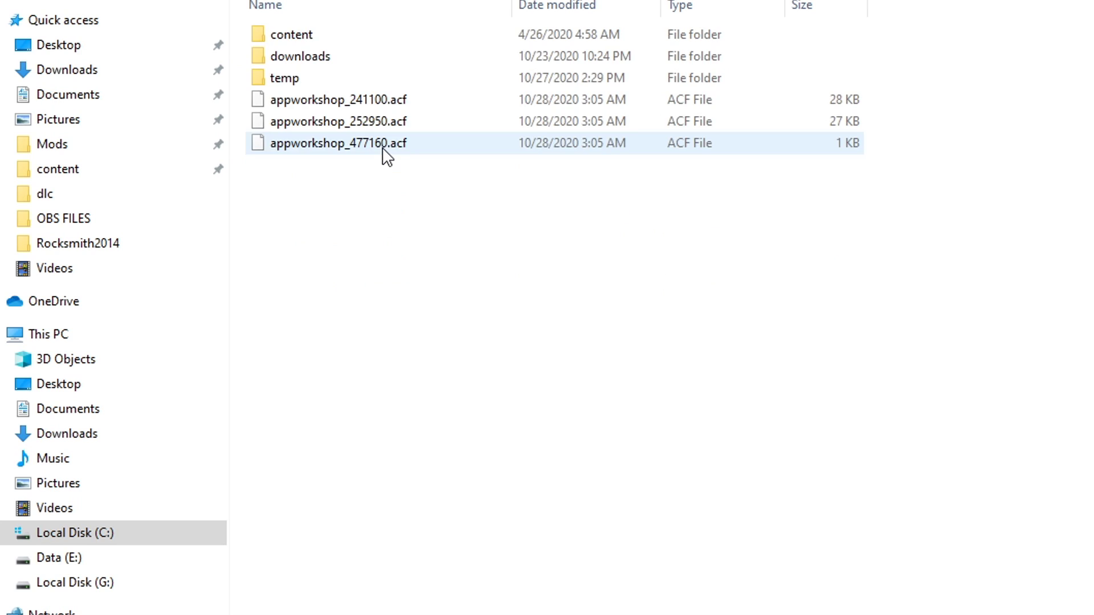
double_click(431, 36)
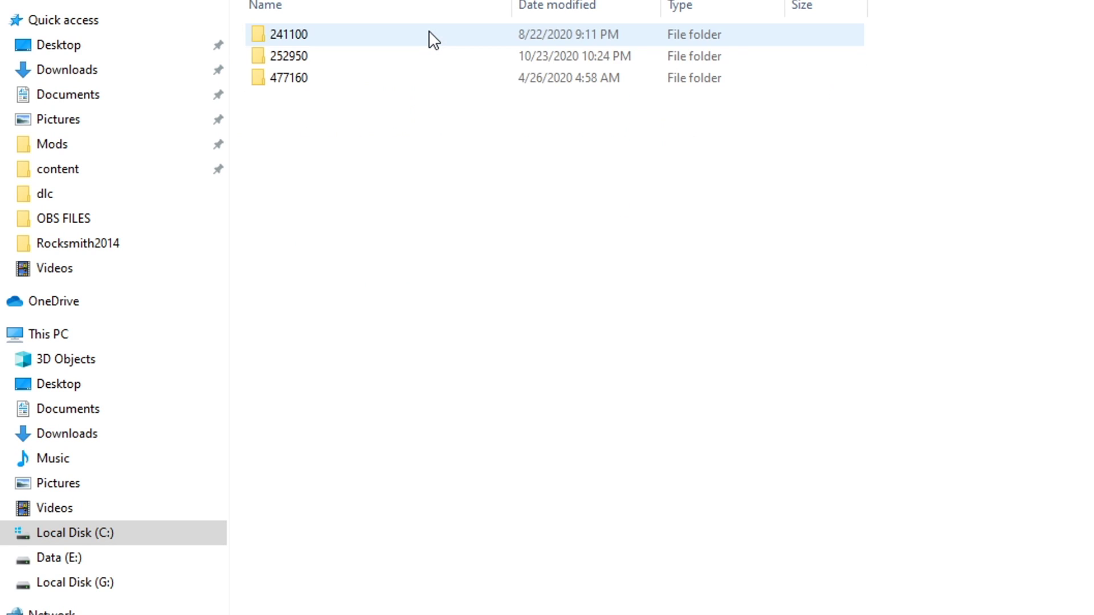
click(571, 56)
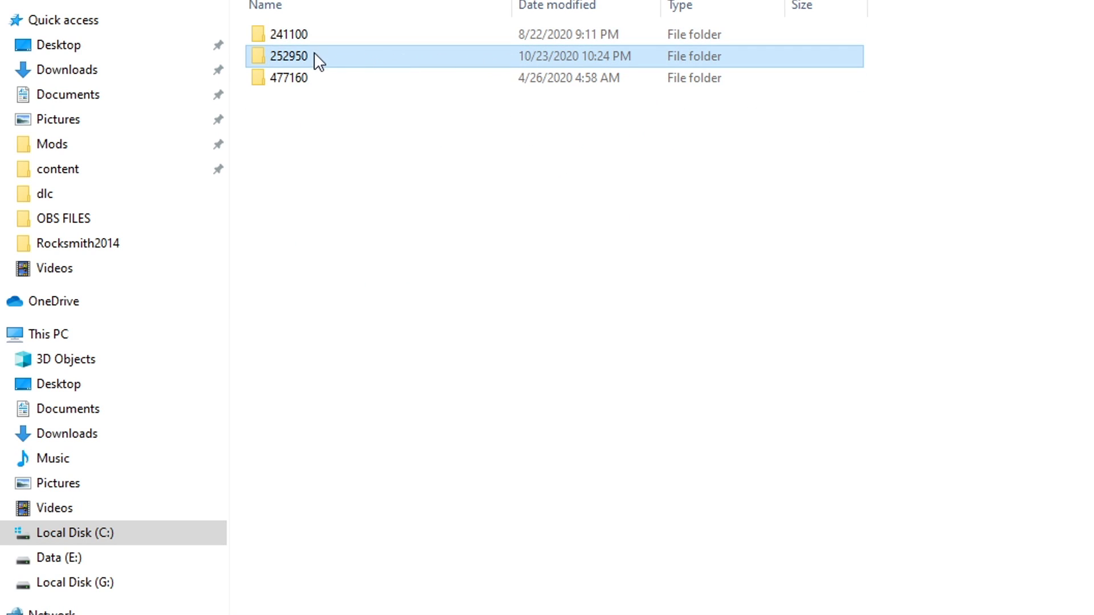
double_click(402, 57)
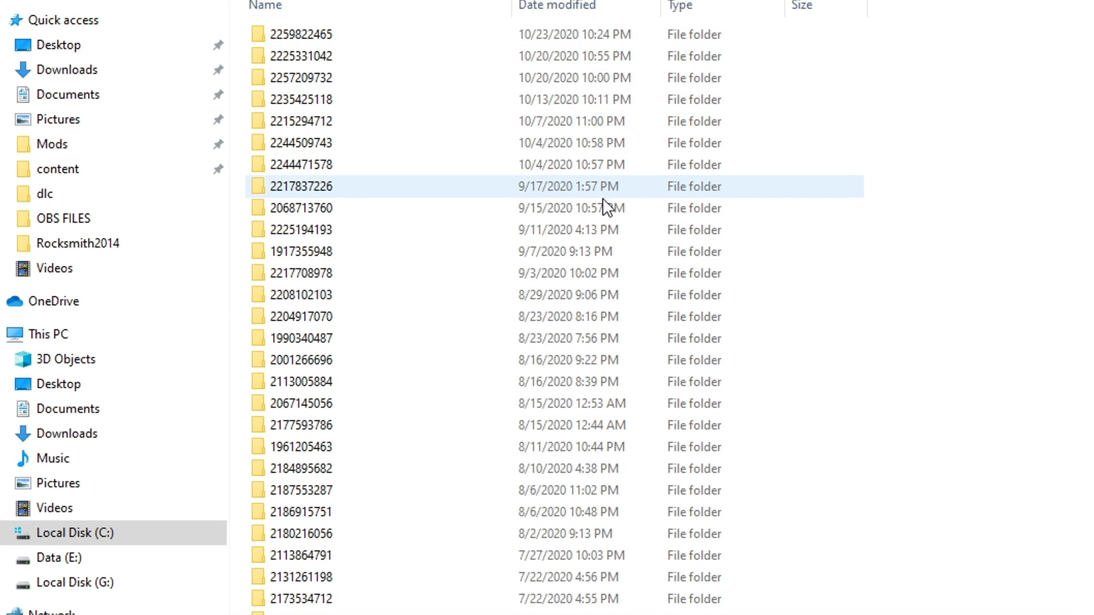
double_click(381, 37)
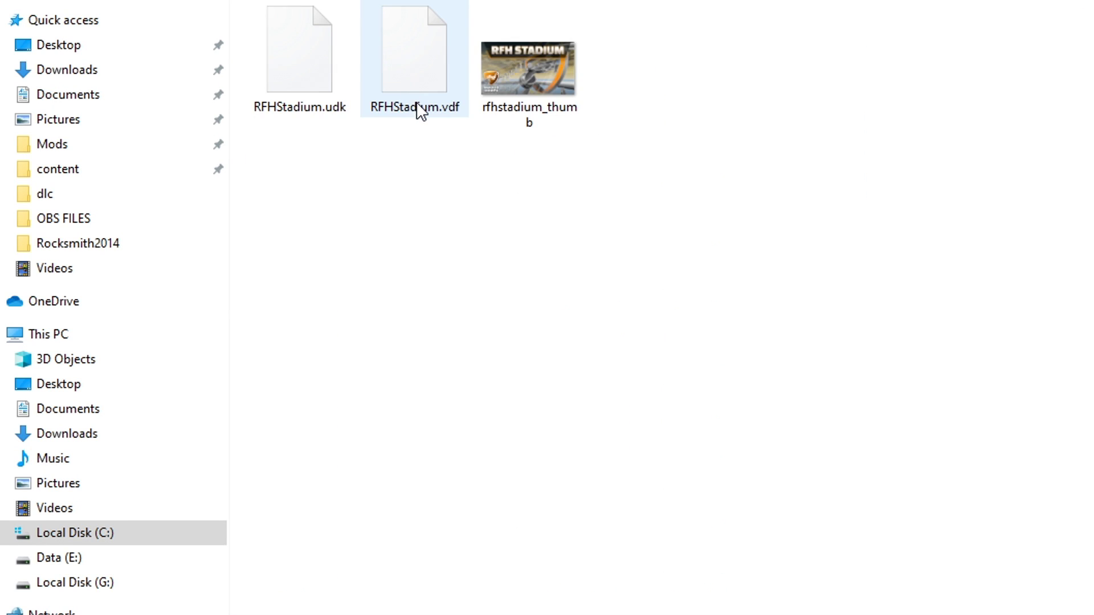
Copy RFHStadium.udk and return to the Local Disk (C:) root
click(334, 97)
right_click(319, 82)
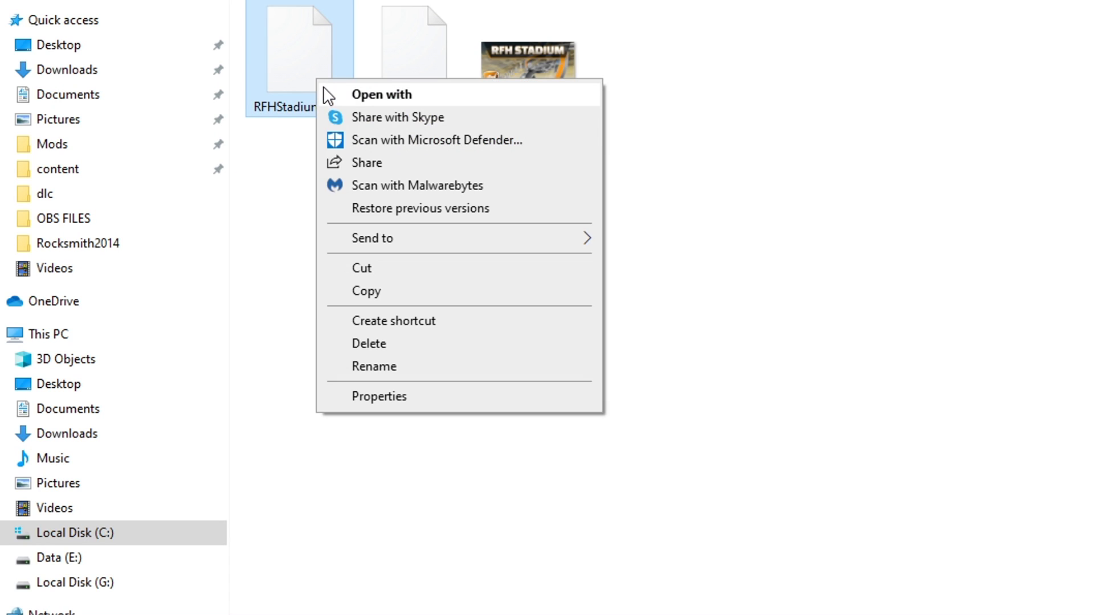
click(391, 292)
click(74, 533)
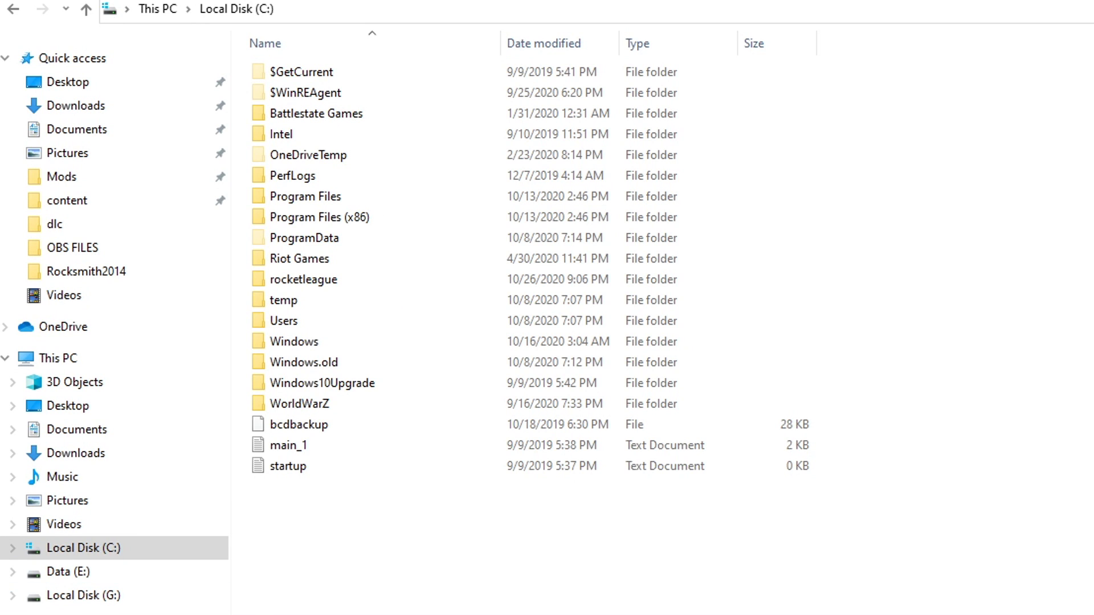
Go to Steam's steamapps\common\rocketleague\TAGame\CookedPCConsole folder
double_click(360, 218)
scroll(371, 228, down, 3)
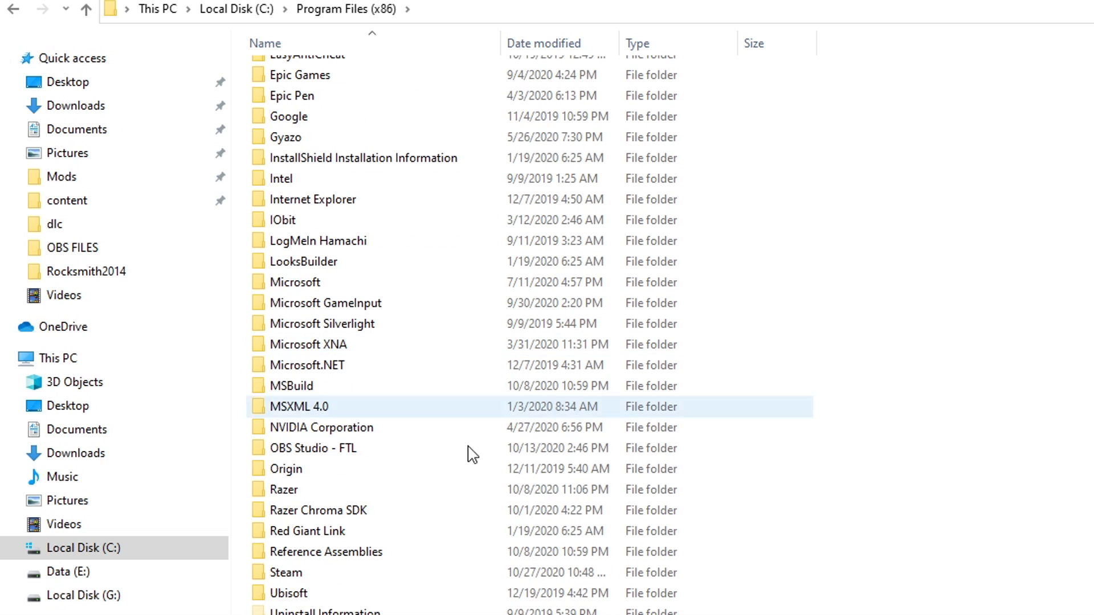
double_click(348, 582)
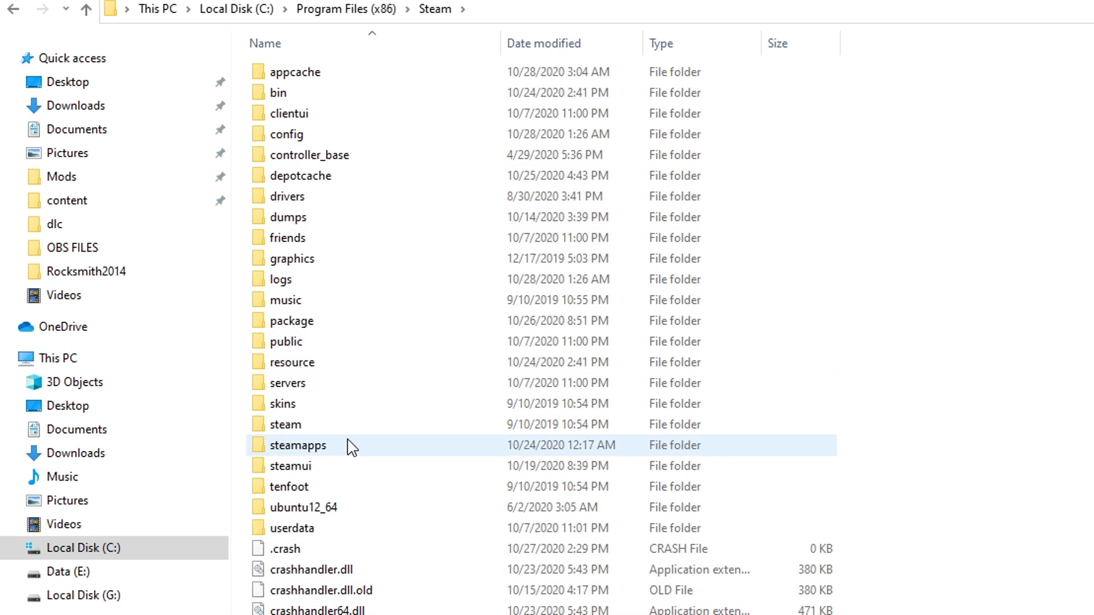
click(332, 448)
double_click(332, 447)
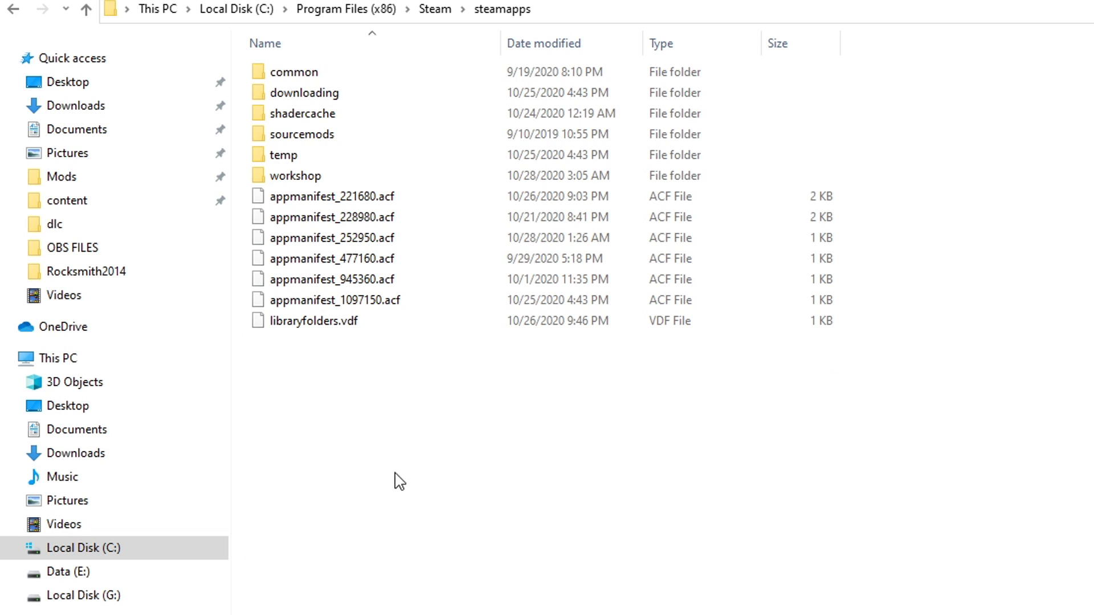
double_click(311, 77)
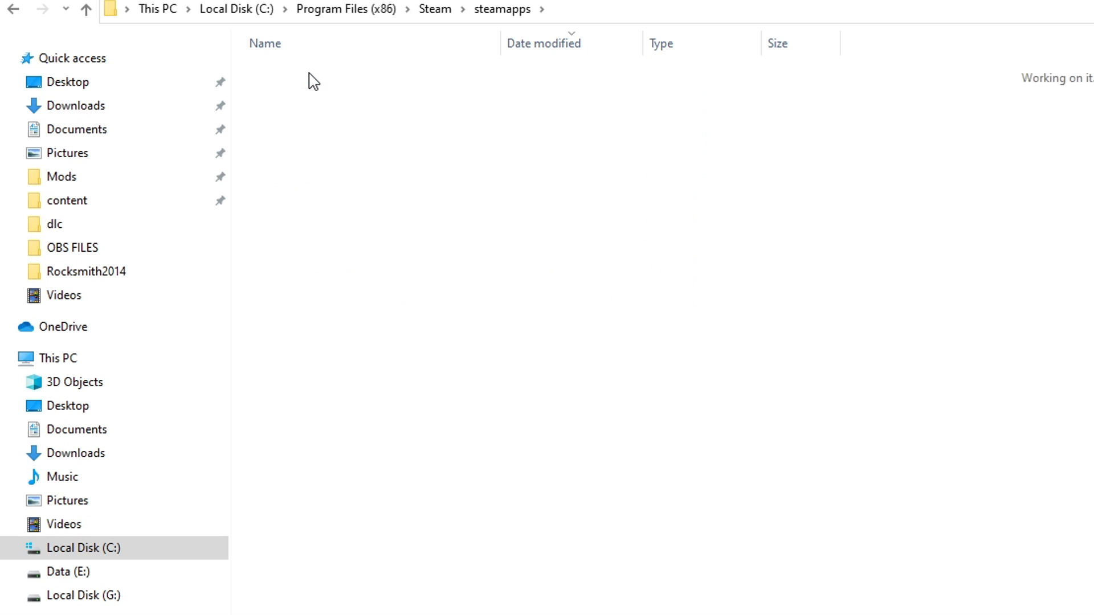
click(345, 143)
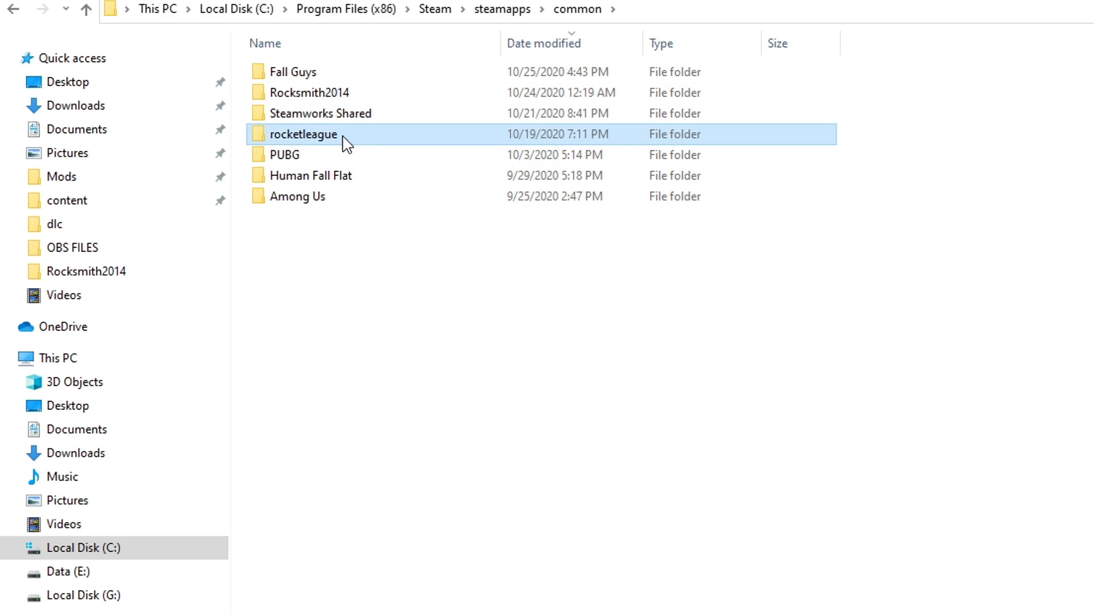
double_click(310, 141)
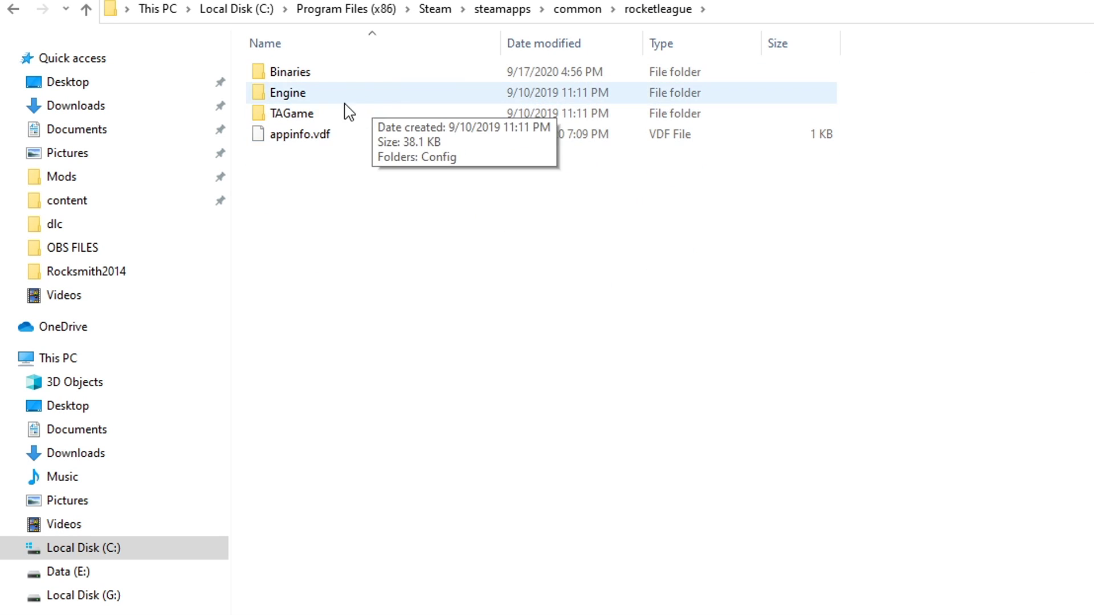
double_click(320, 118)
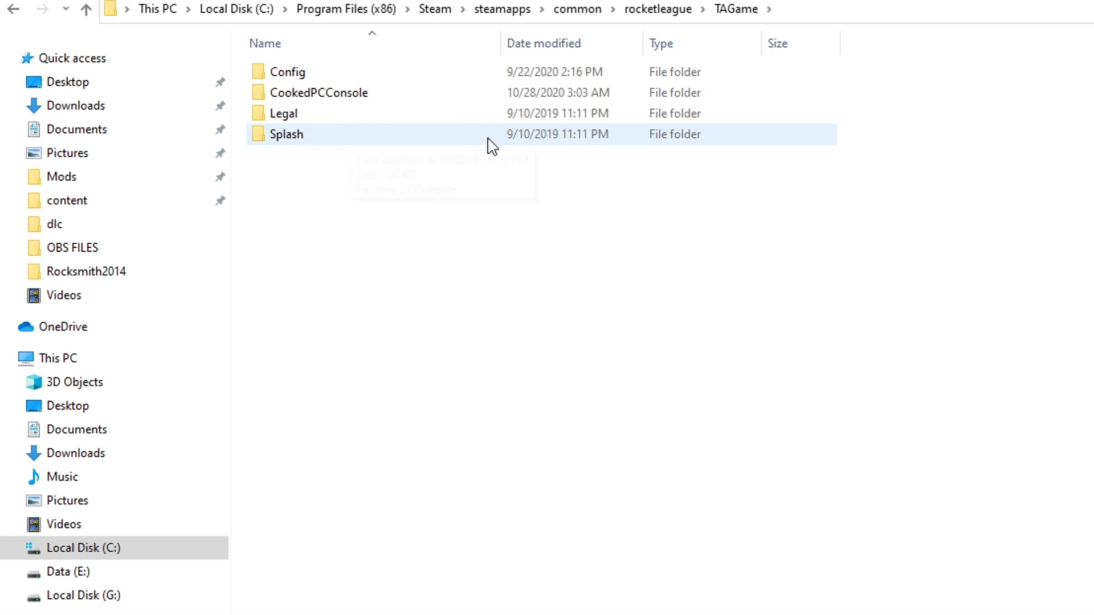
click(370, 101)
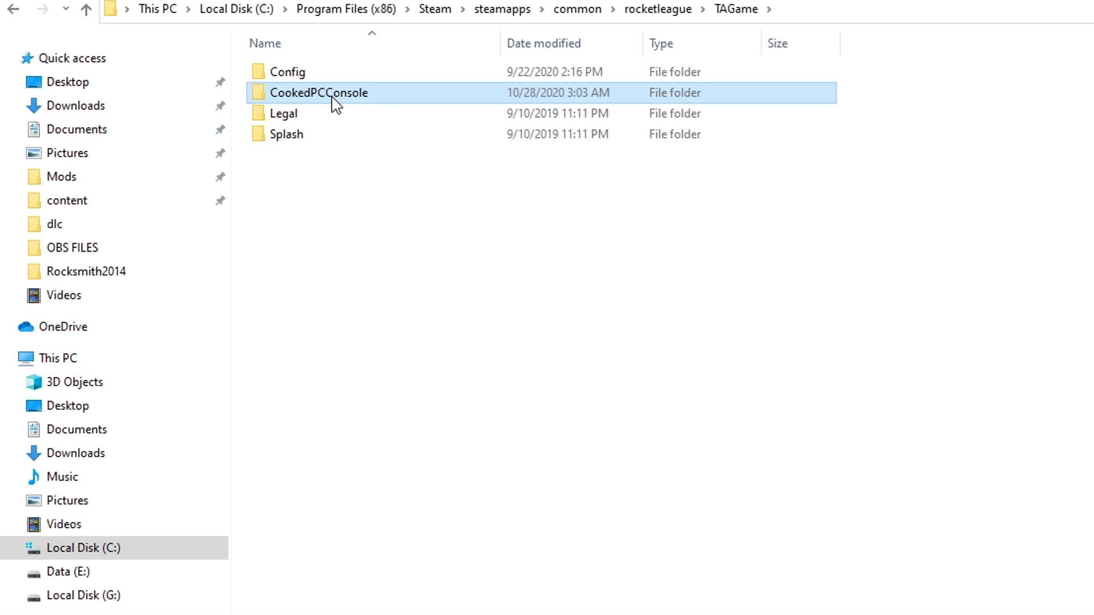
double_click(333, 99)
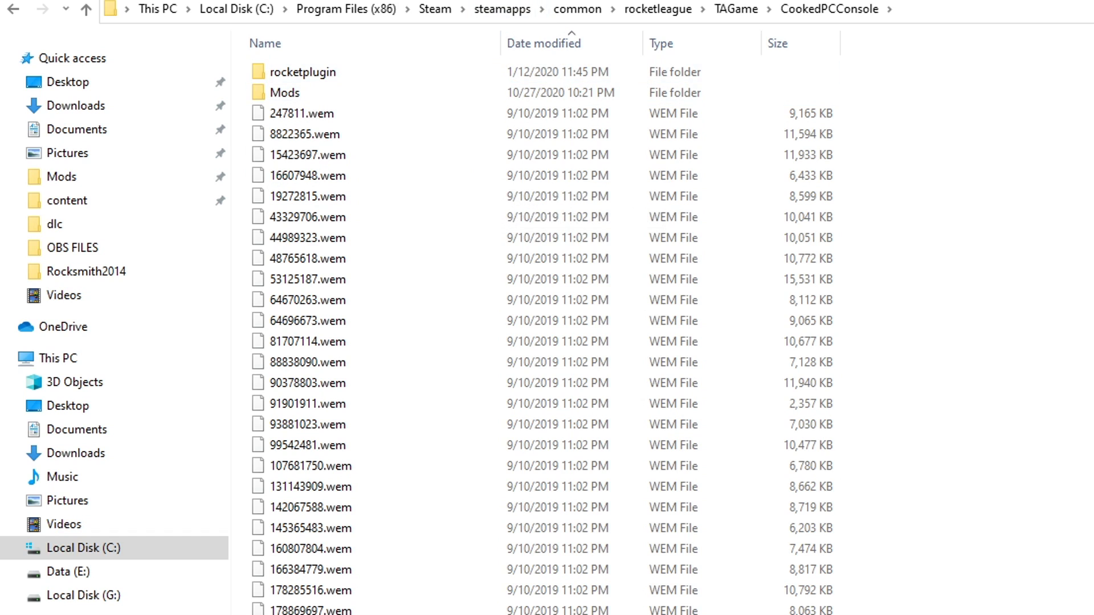
Create a new folder named Modded in CookedPCConsole
key(ctrl+shift+n)
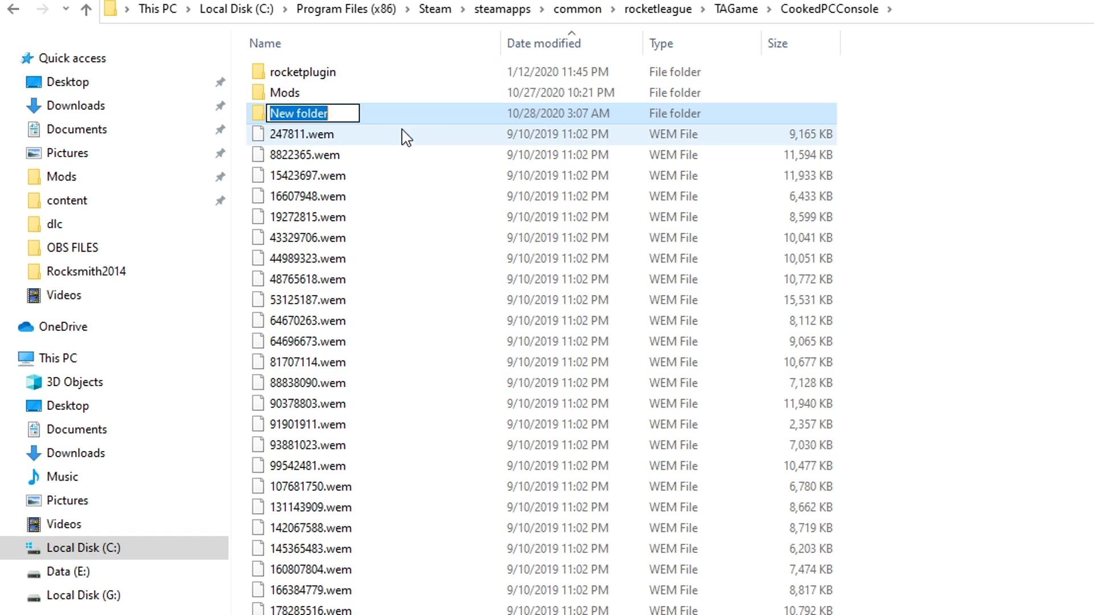
key(BackSpace)
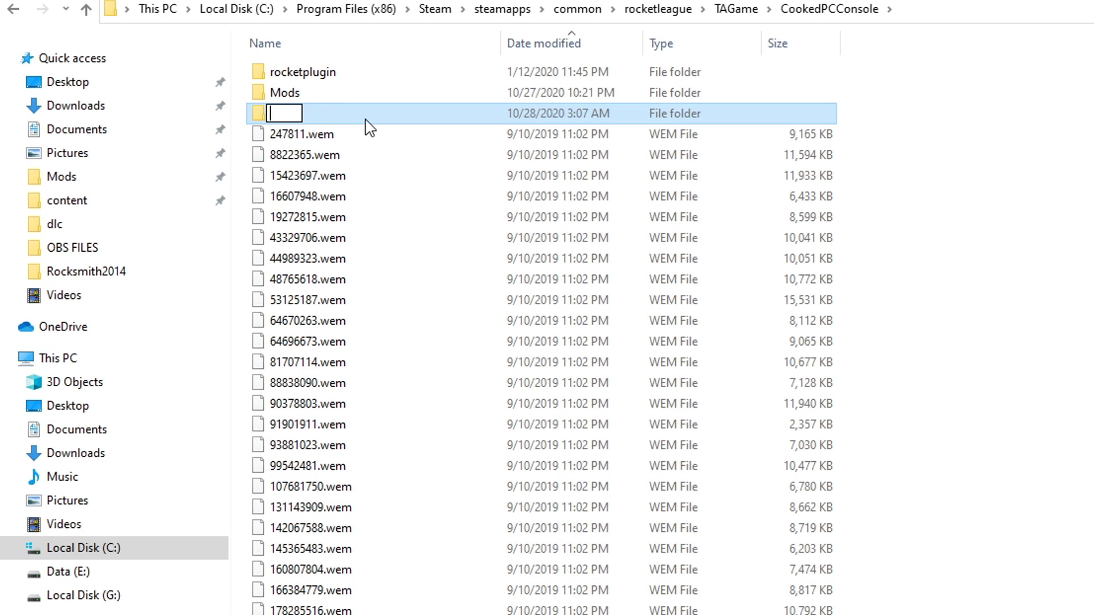
key(Return)
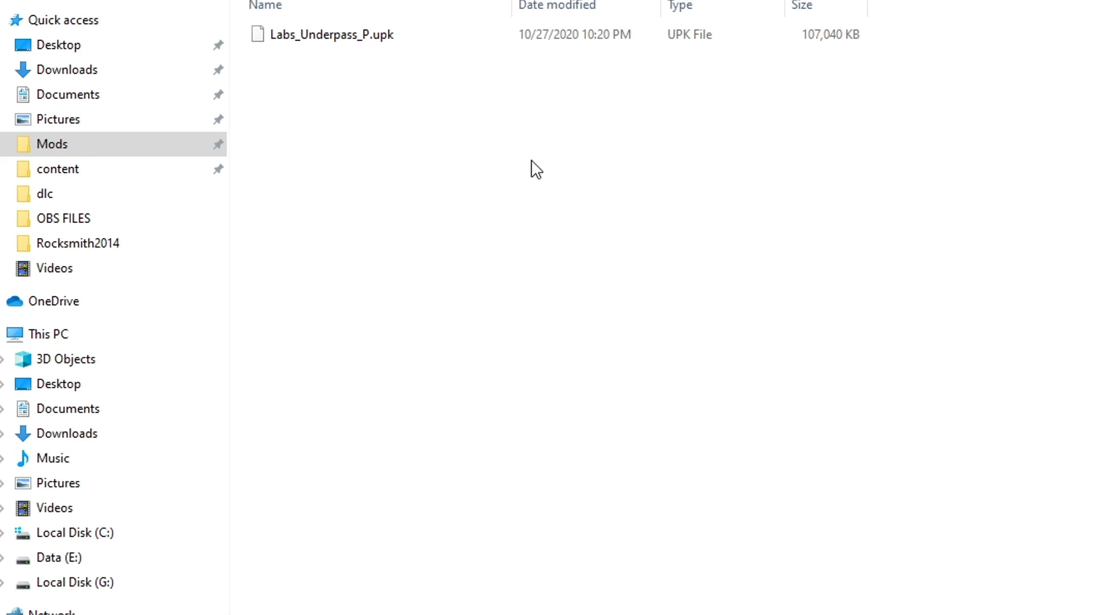
Paste RFHStadium.udk into Mods and rename it Labs_Underpass_P.upk
right_click(430, 175)
click(497, 291)
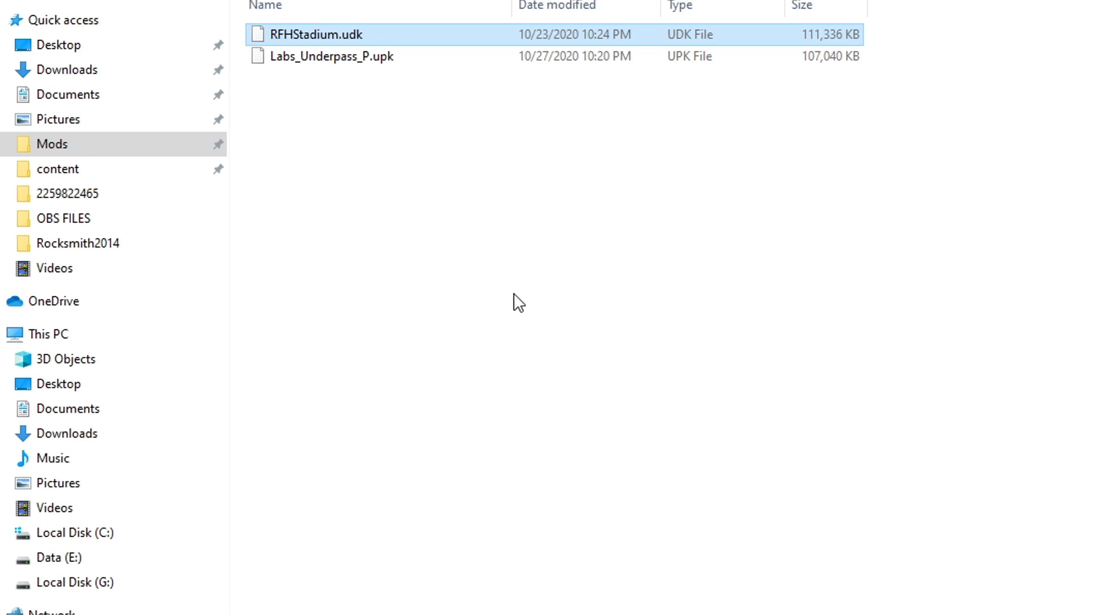
right_click(365, 33)
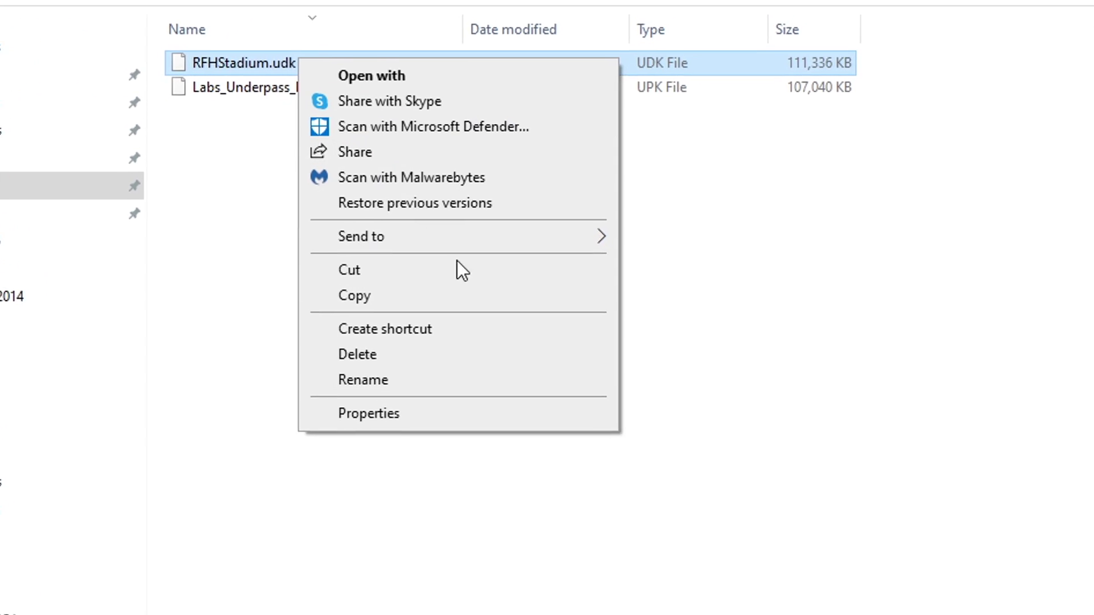
click(487, 321)
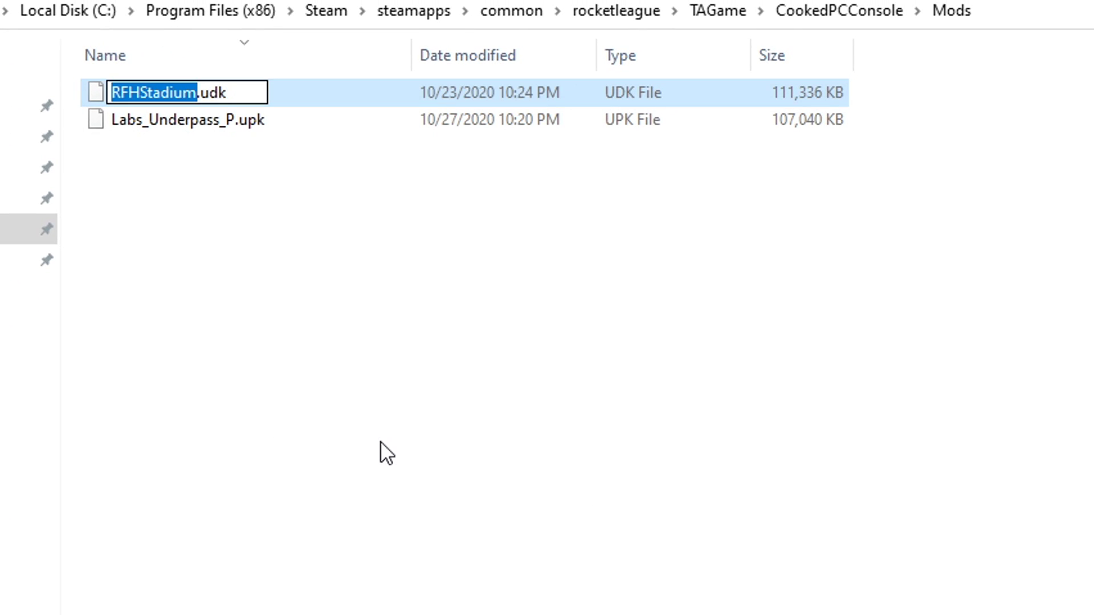
key(BackSpace)
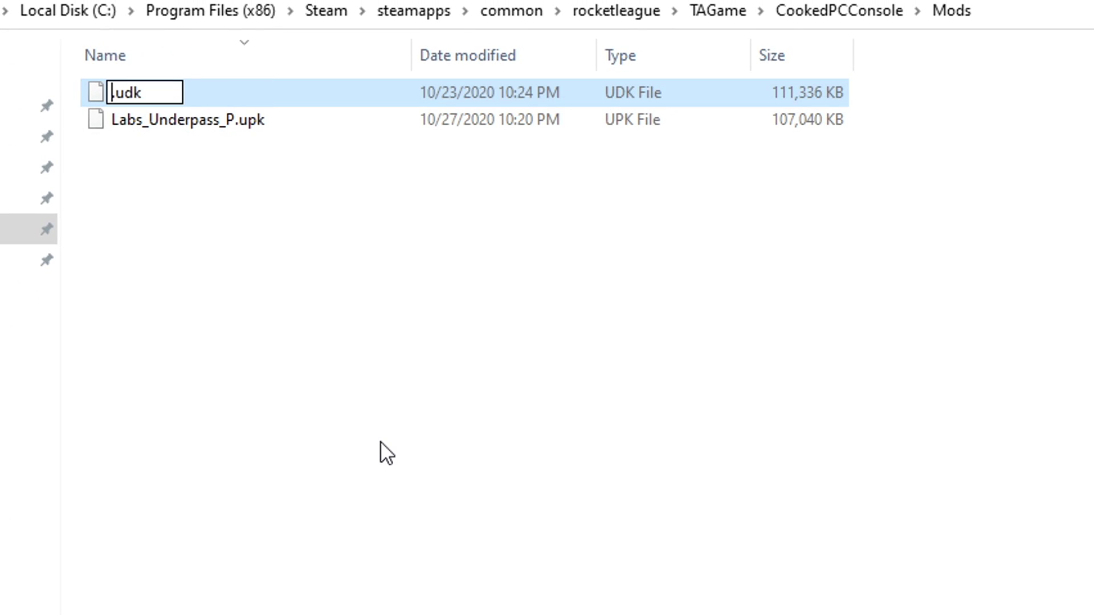
text(Labs)
text(_Underpass)
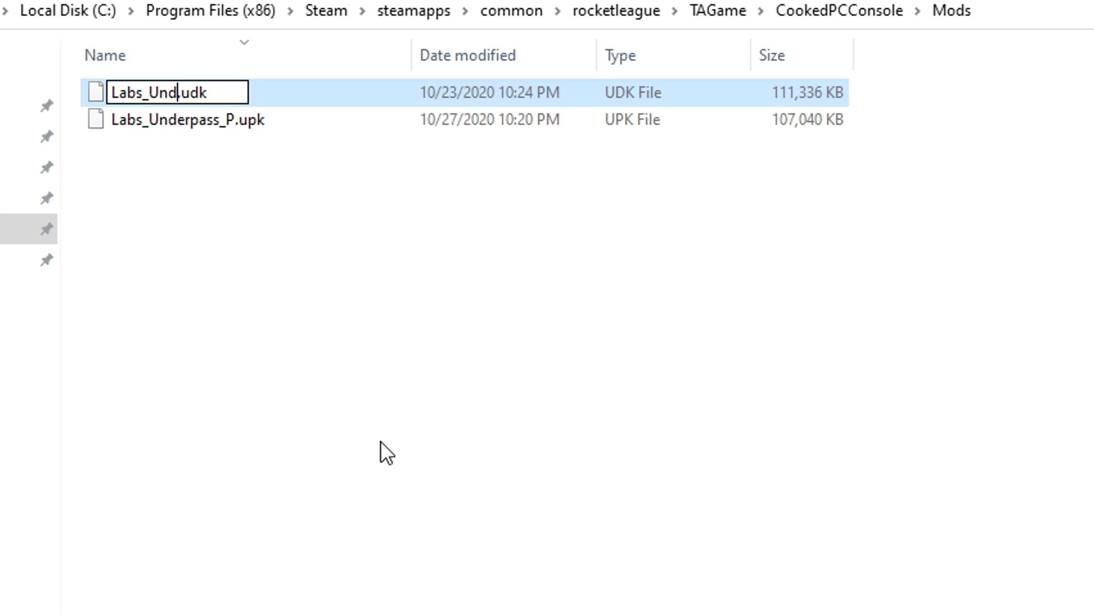
text(_P)
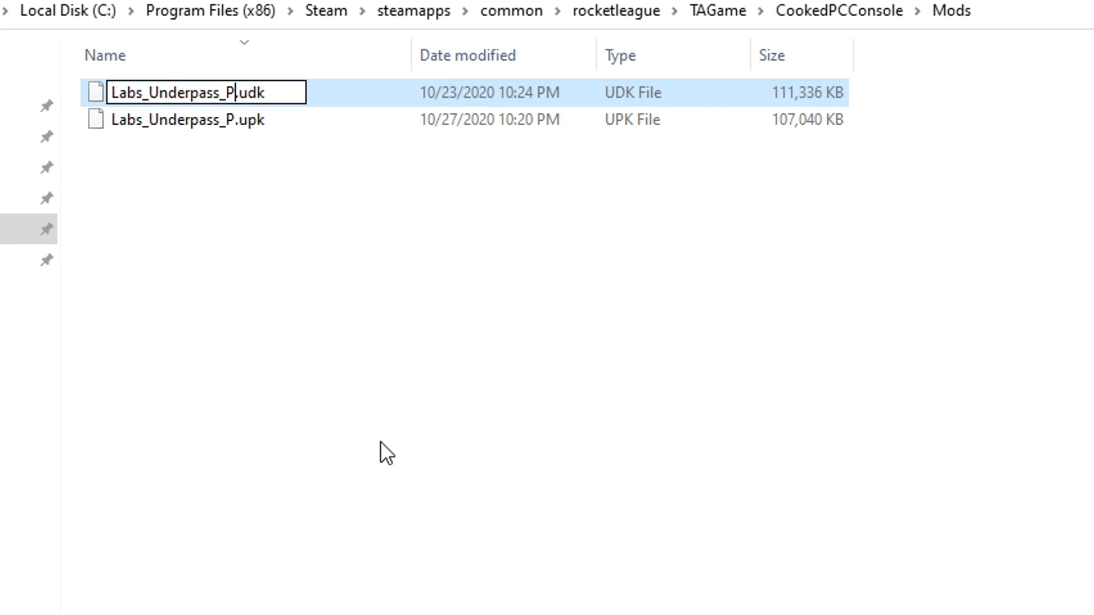
click(261, 98)
key(BackSpace)
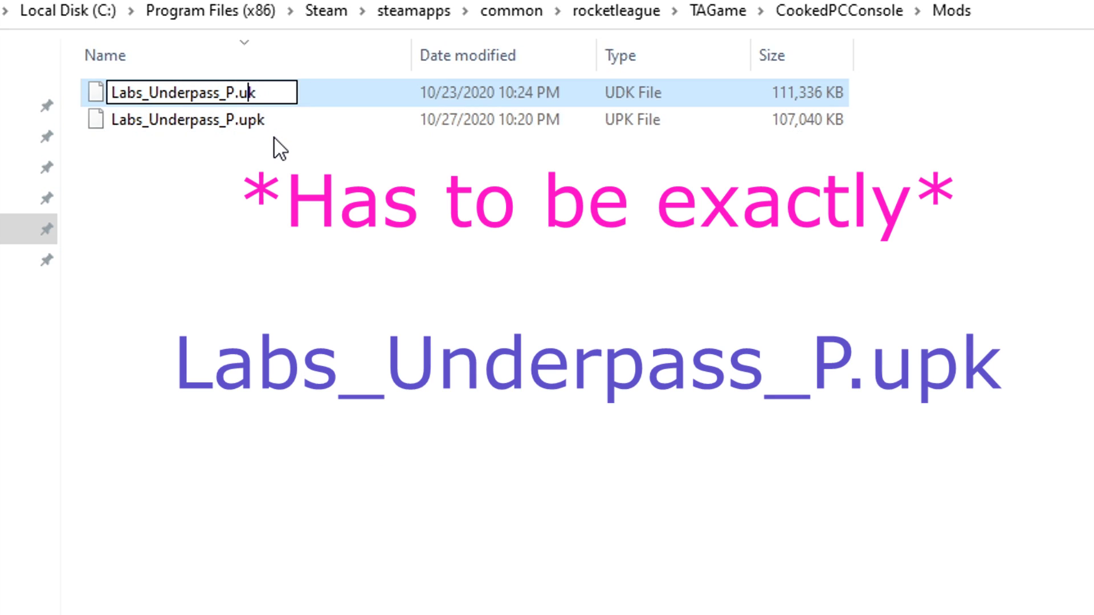
text(p)
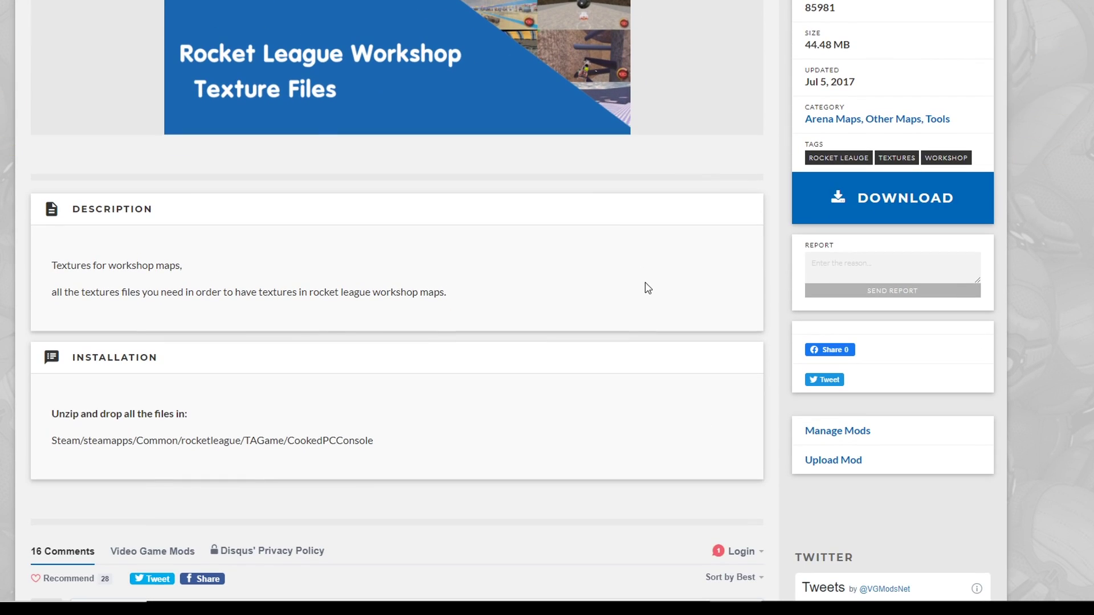
Download the Workshop Textures zip from VGMods and show it in its folder
scroll(853, 340, up, 5)
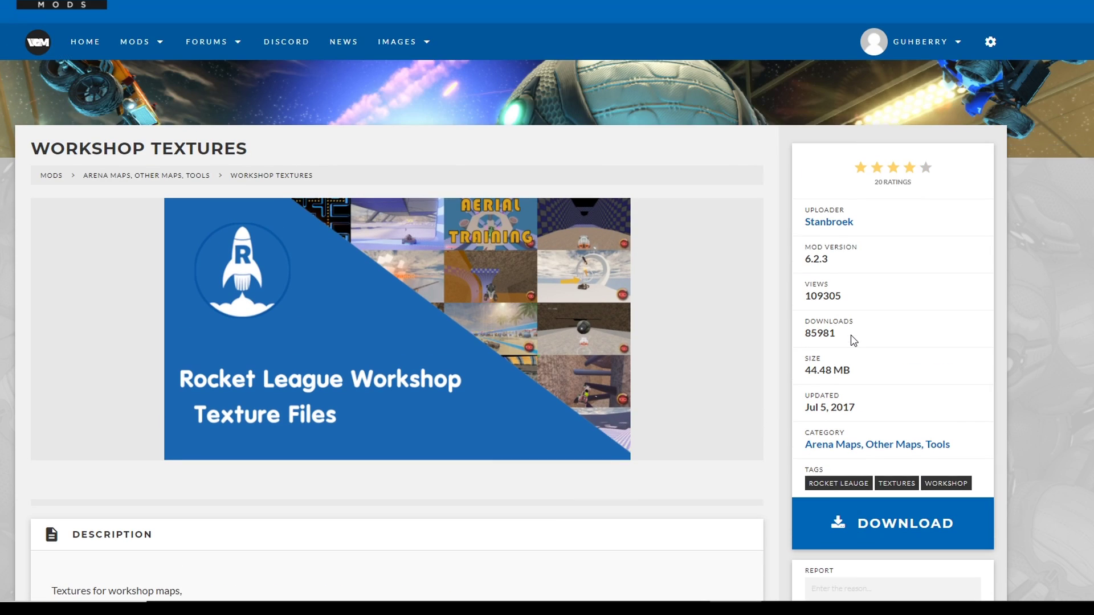
click(928, 45)
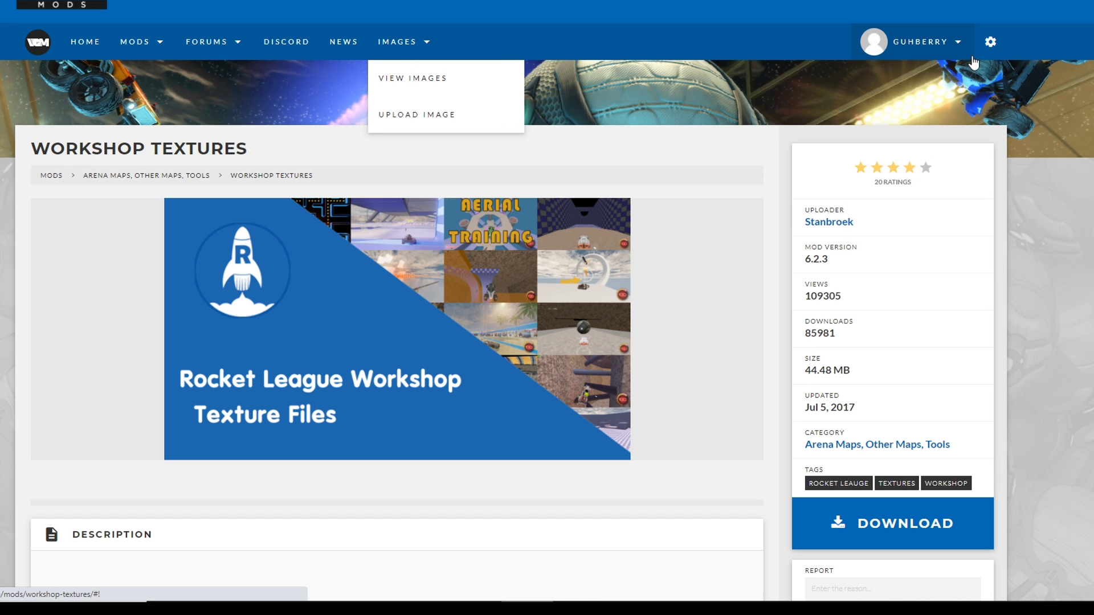
scroll(826, 342, down, 3)
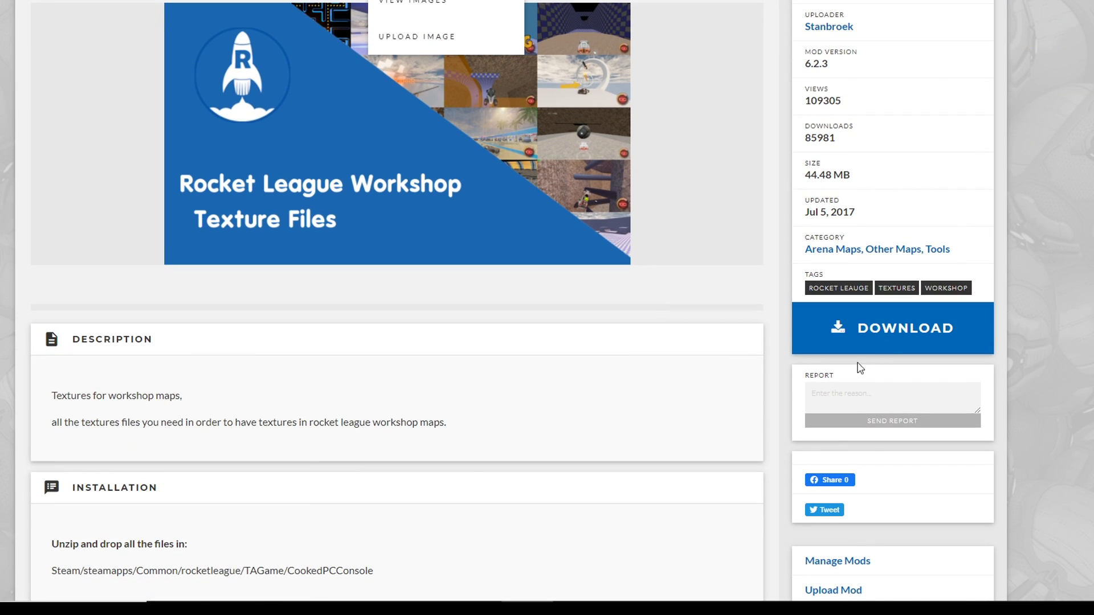
click(891, 338)
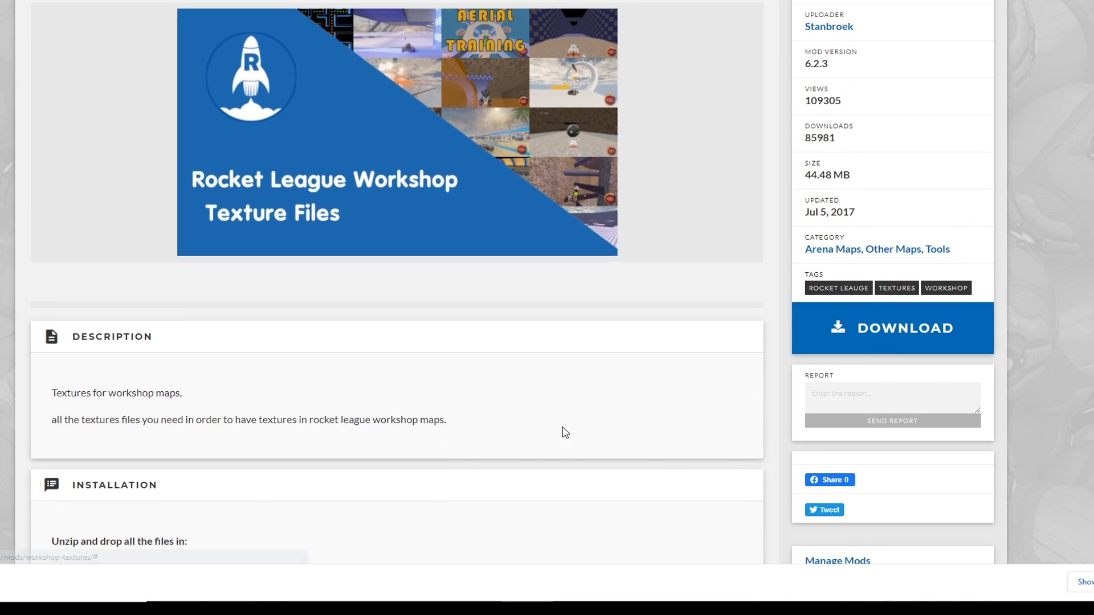
scroll(596, 430, down, 5)
drag(54, 203, 388, 237)
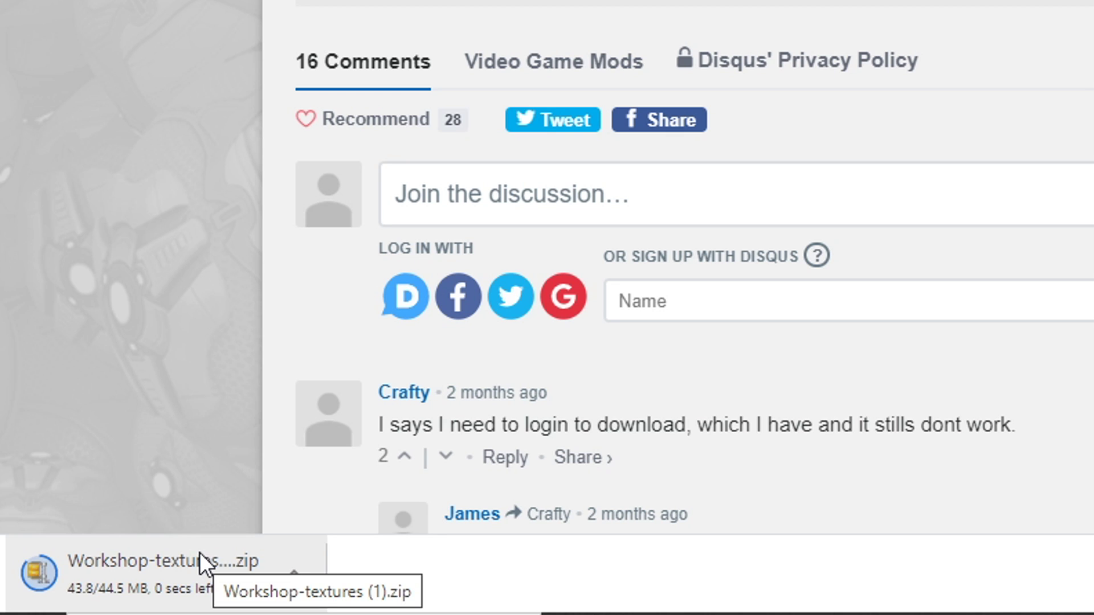
right_click(212, 587)
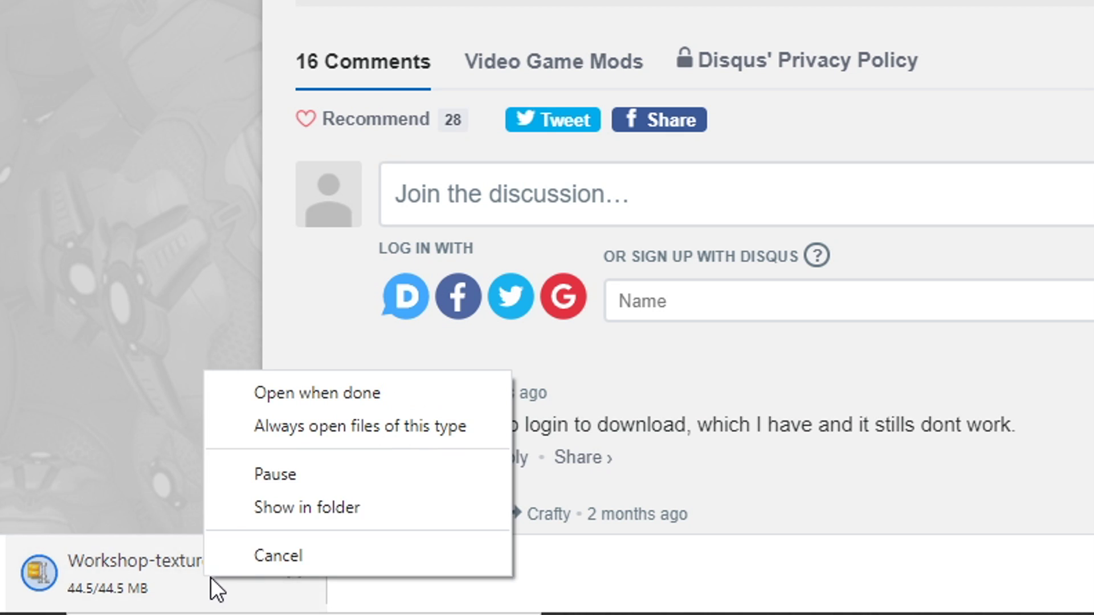
click(270, 514)
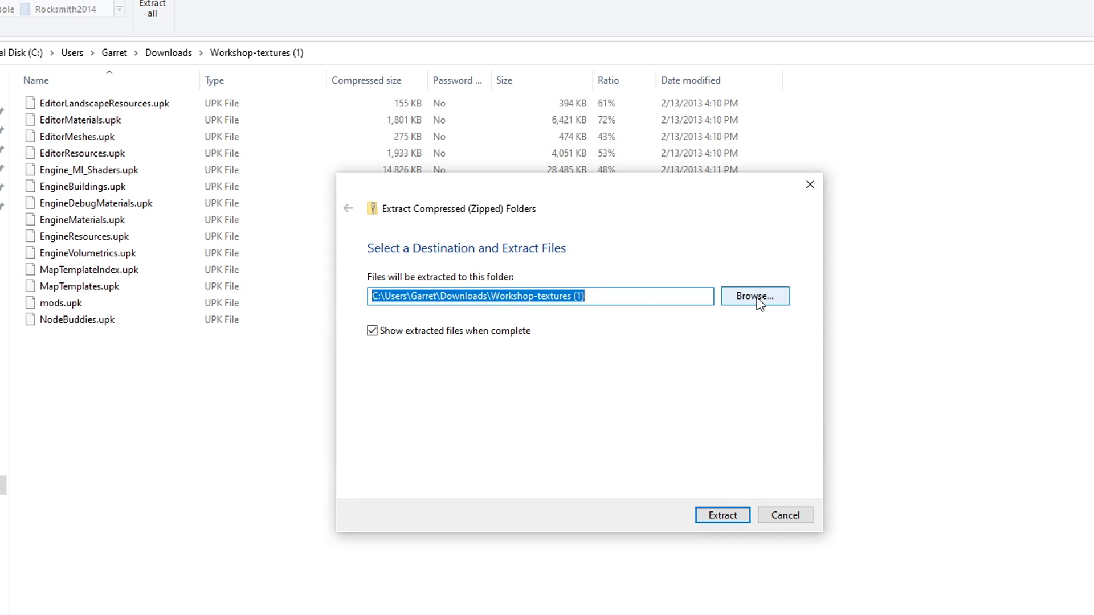
Set the zip's extraction destination to Steam's rocketleague\TAGame\CookedPCConsole folder
click(757, 298)
click(406, 476)
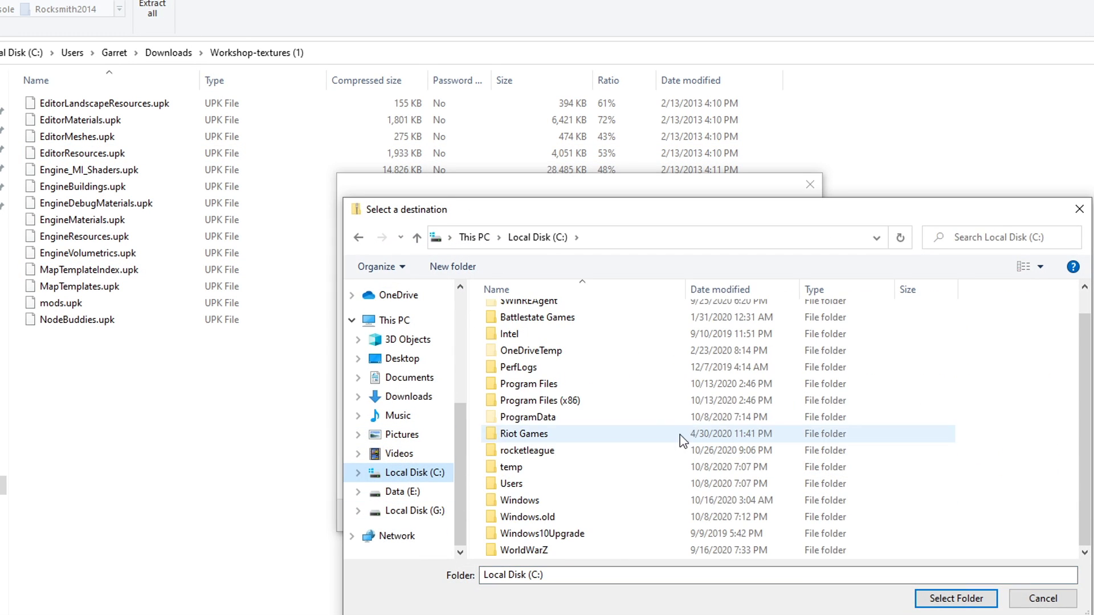
double_click(650, 398)
scroll(663, 433, down, 5)
scroll(664, 437, down, 5)
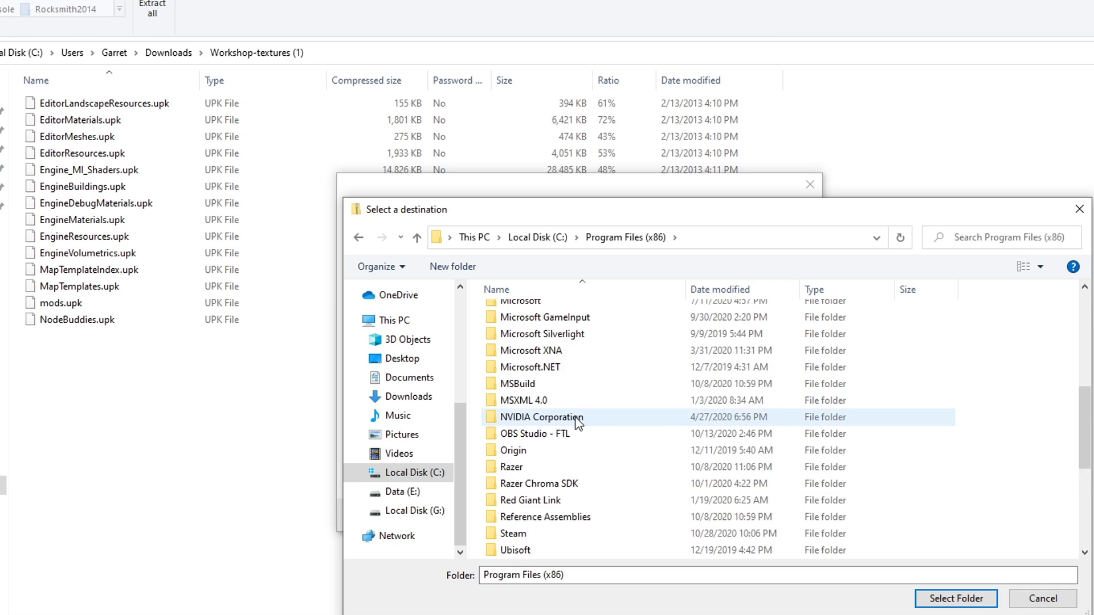
double_click(549, 480)
scroll(615, 413, down, 3)
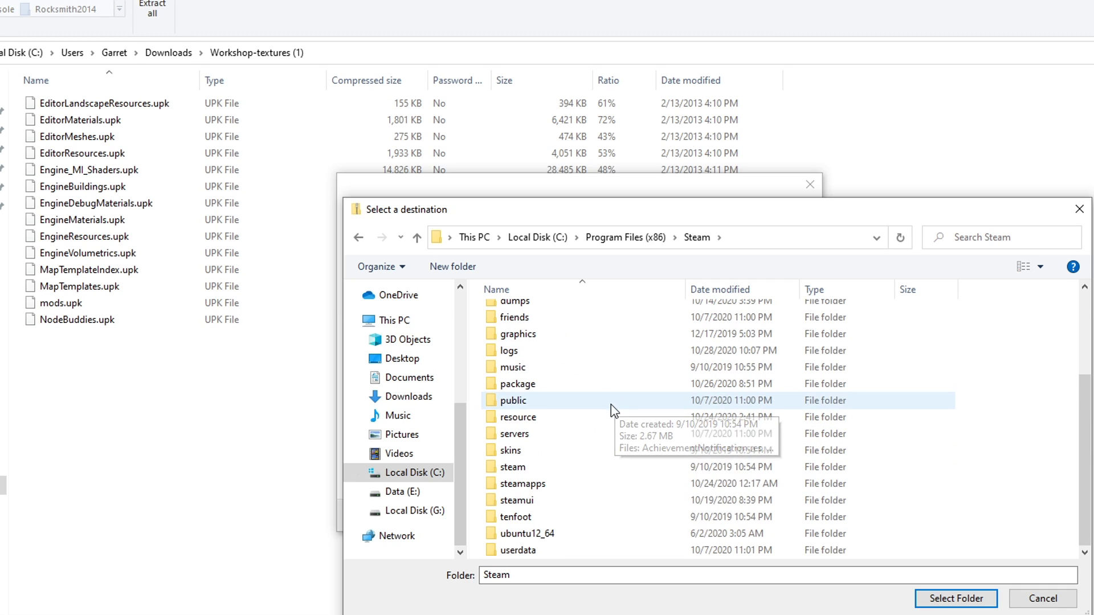
double_click(559, 483)
double_click(542, 313)
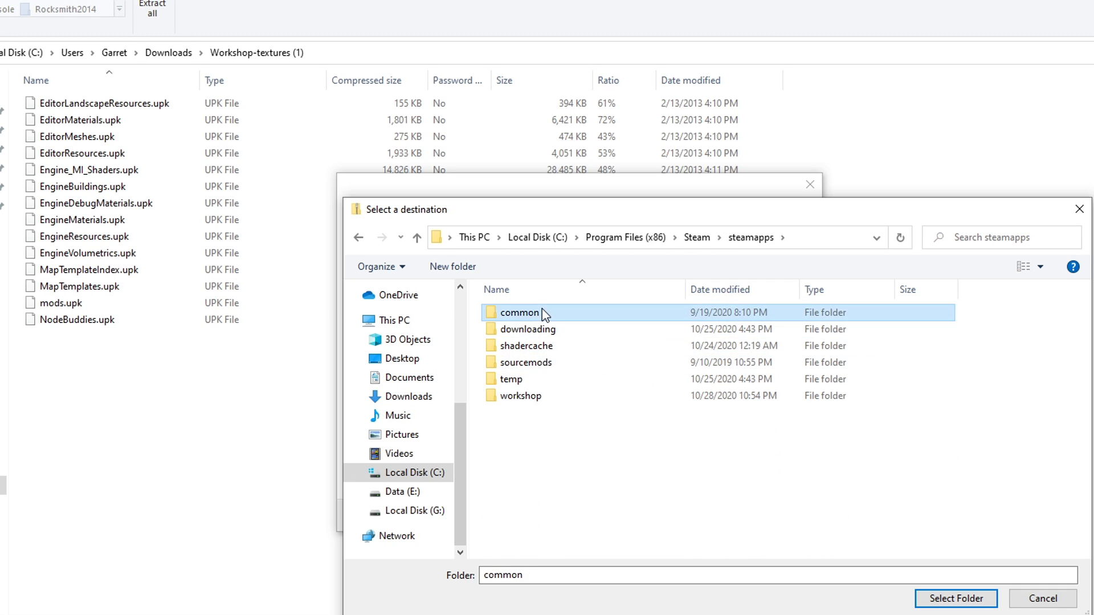
double_click(579, 378)
double_click(556, 345)
double_click(559, 330)
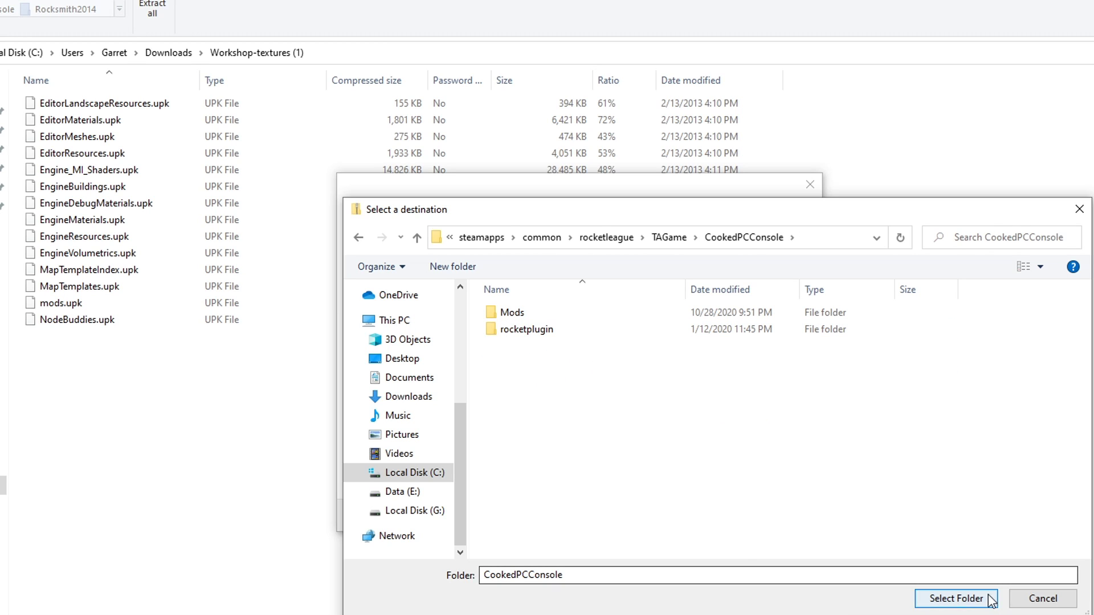
click(955, 598)
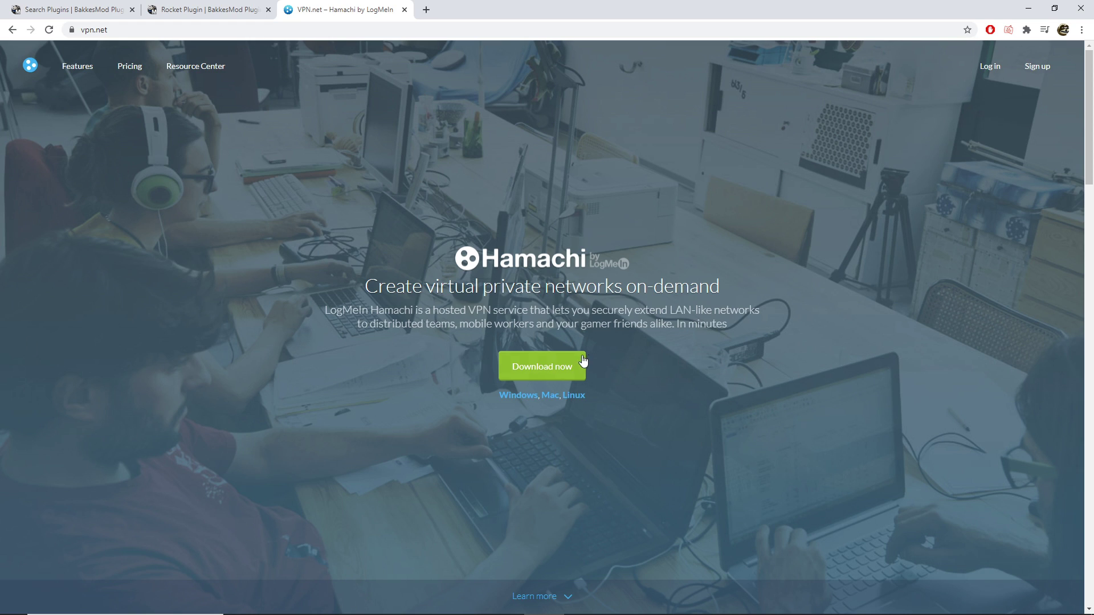
Download and run the Hamachi installer, then cancel since Hamachi is already installed
click(570, 367)
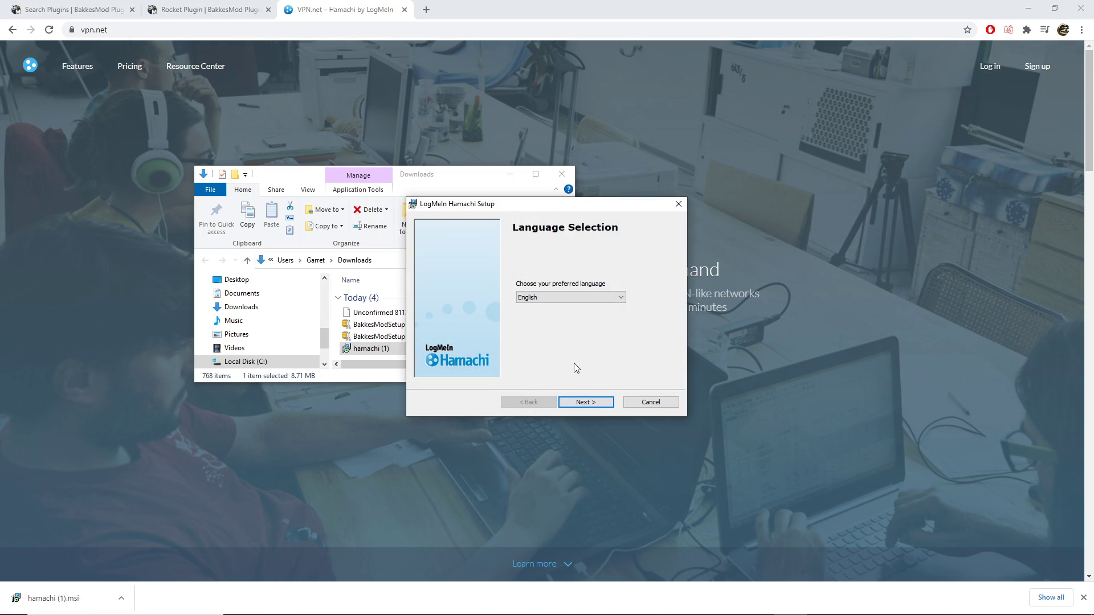
click(583, 404)
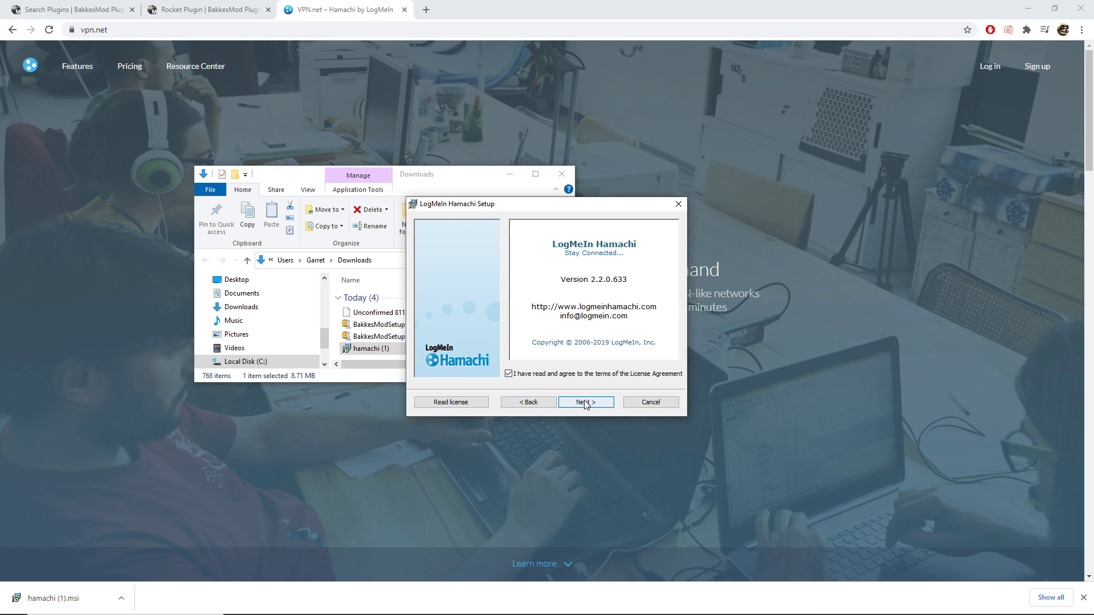
click(586, 402)
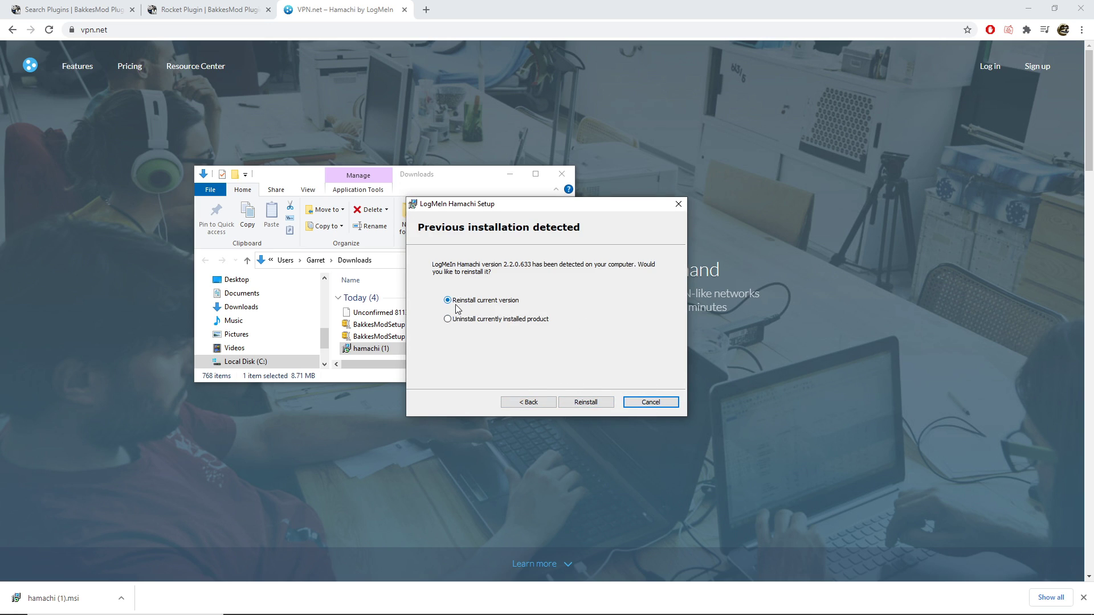
click(659, 406)
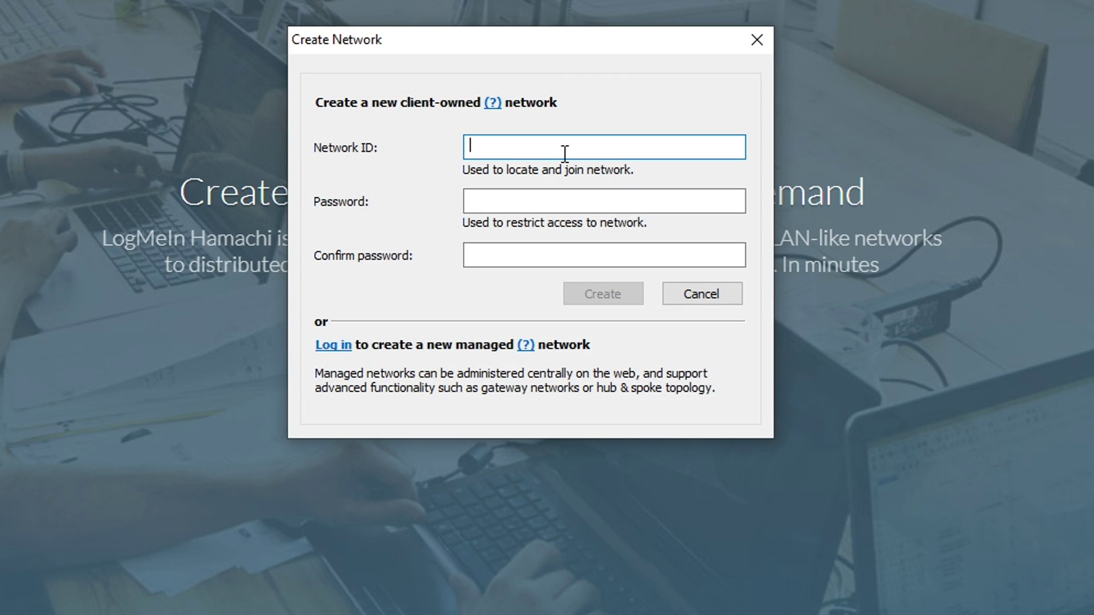
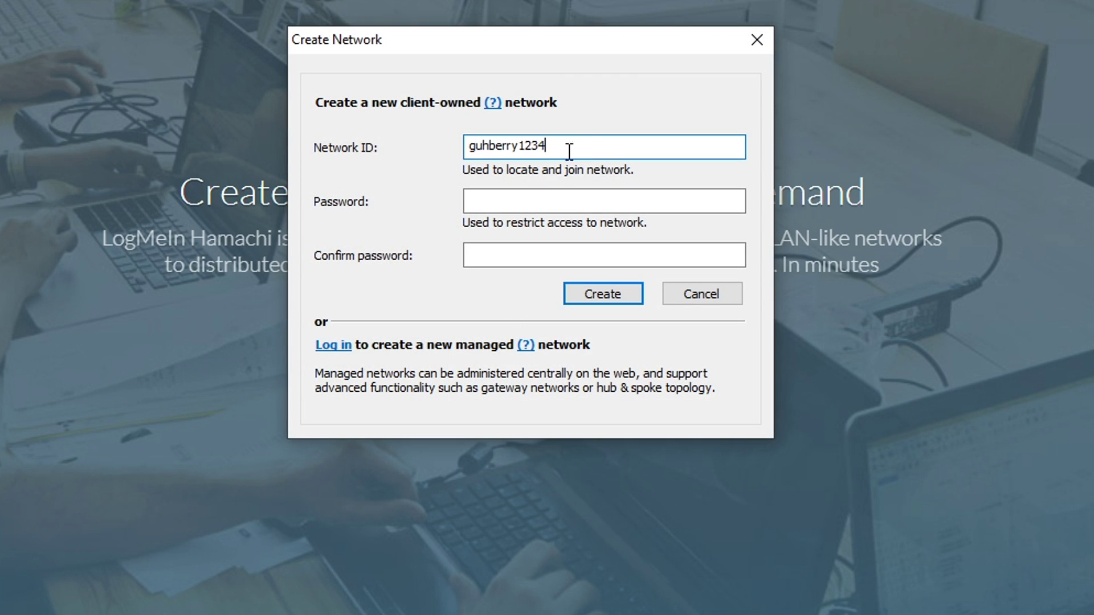
Create a Hamachi network with a new network ID and password, then select it
key(Tab)
text(pass)
click(534, 255)
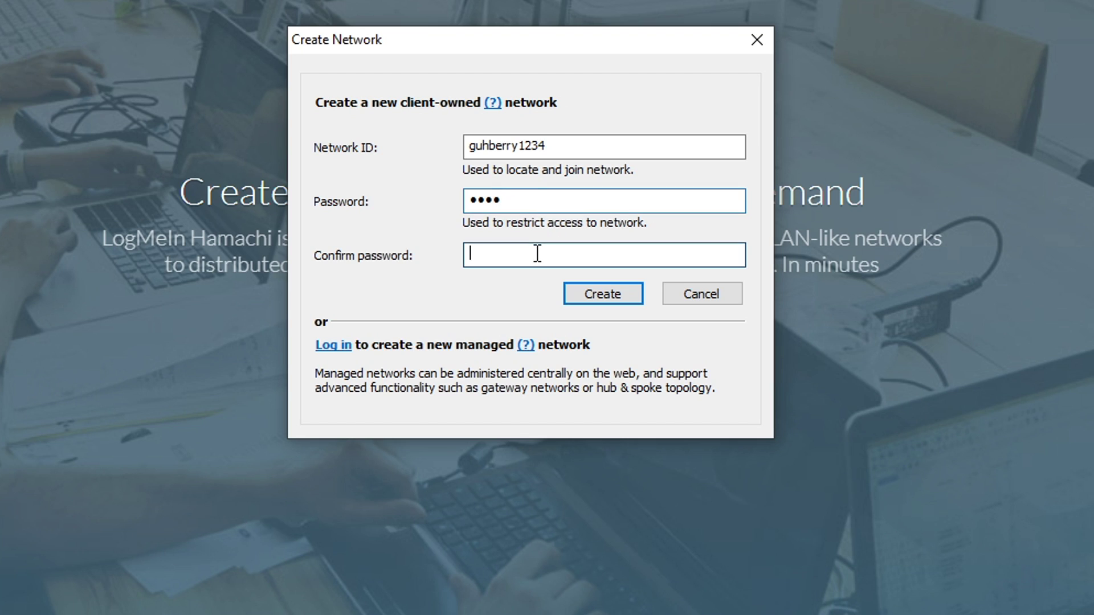
text(pa)
click(607, 289)
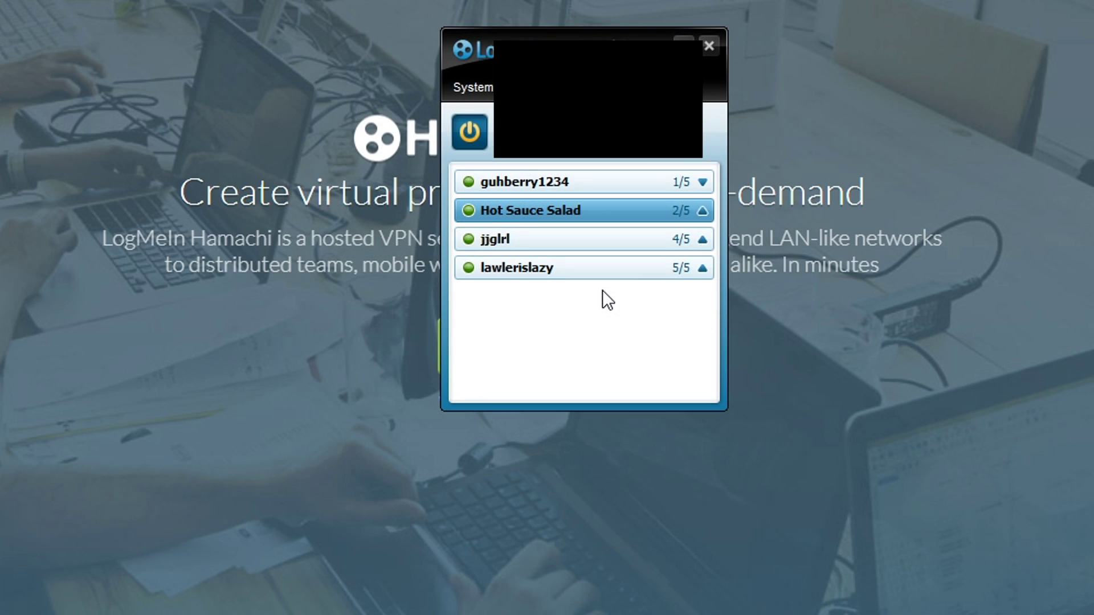
click(470, 179)
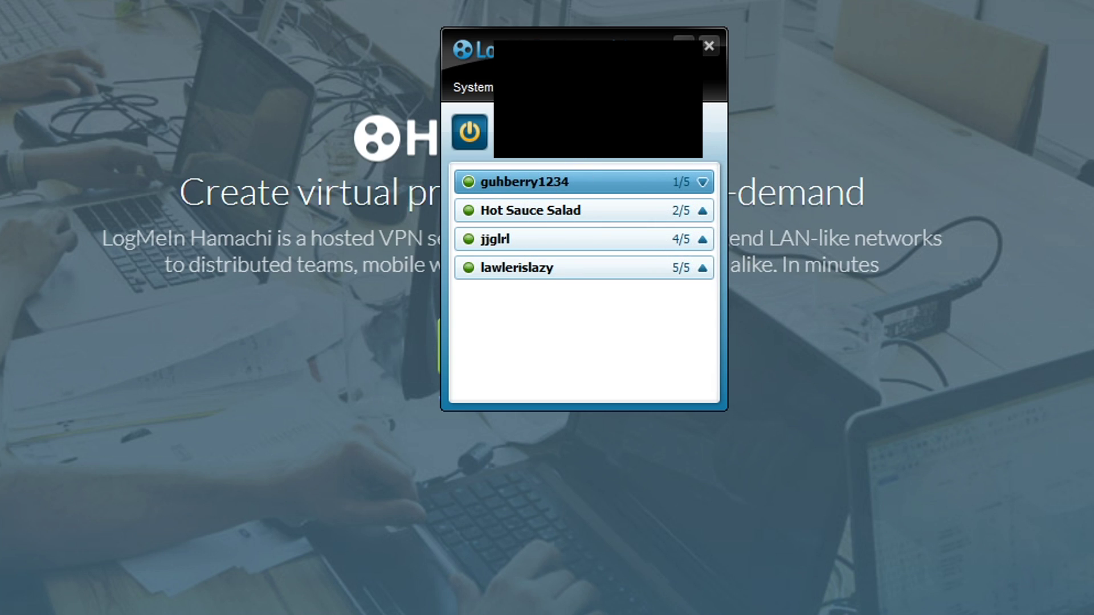
click(561, 160)
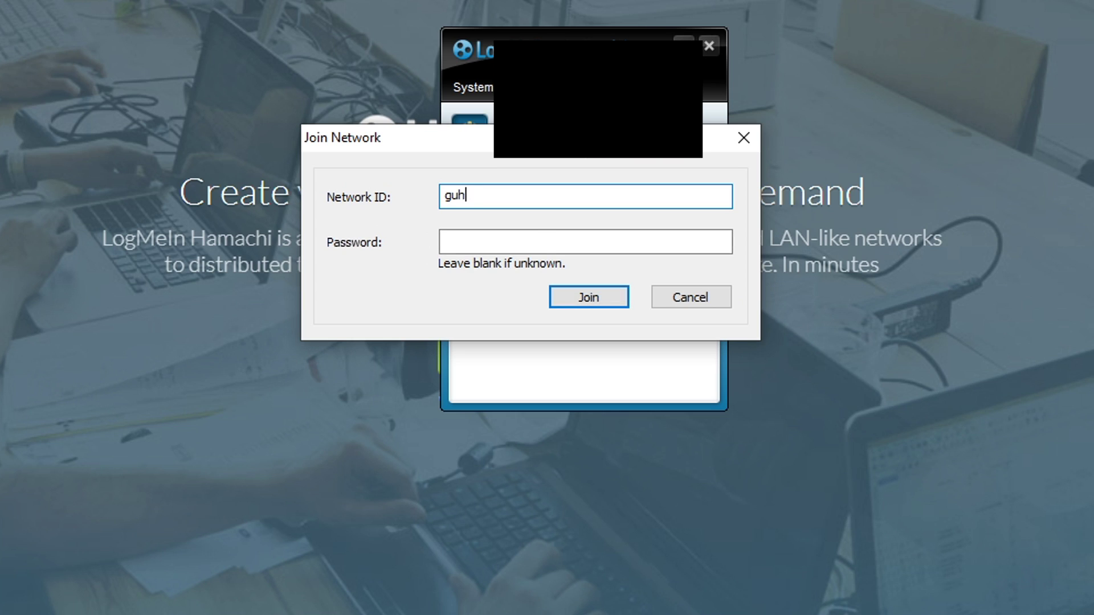
Try joining your own network, dismiss the already-member error, and open a peer's options
click(564, 241)
click(566, 191)
key(BackSpace)
click(566, 235)
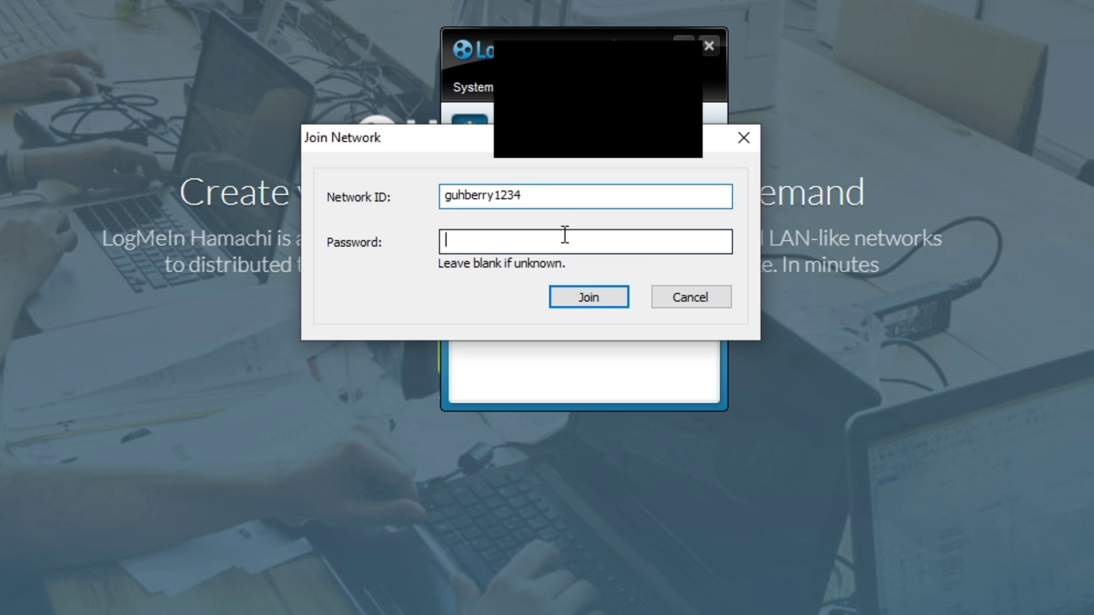
text(a)
click(613, 299)
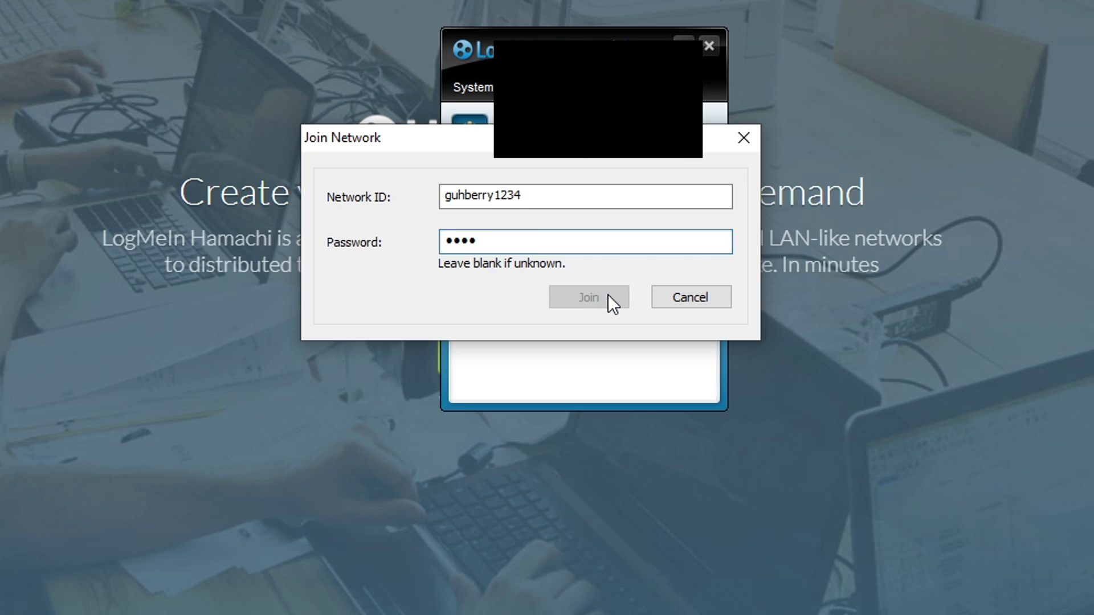
click(702, 301)
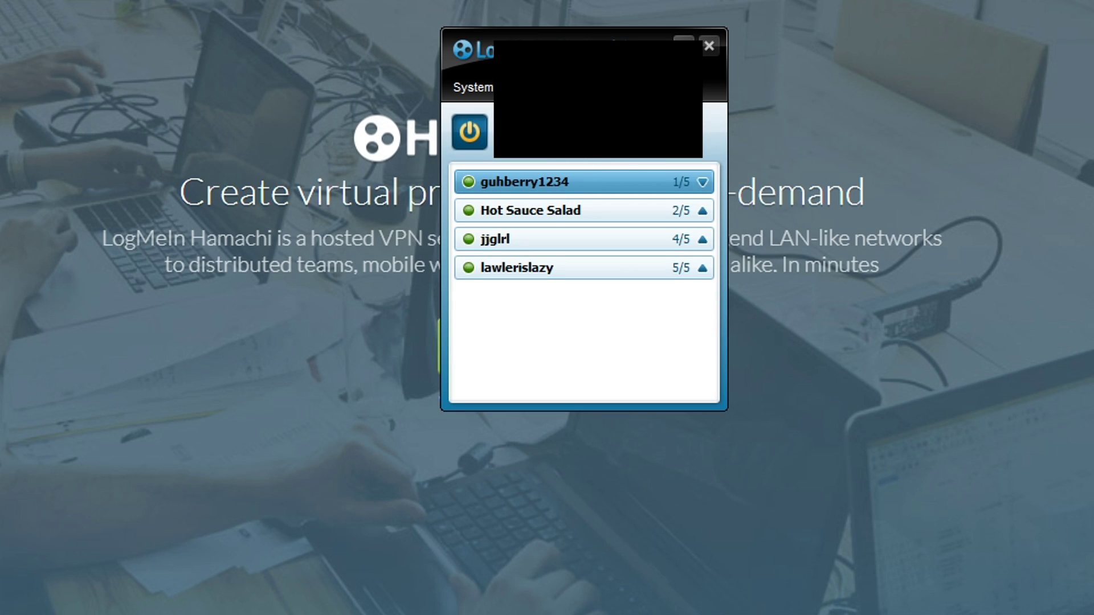
right_click(610, 236)
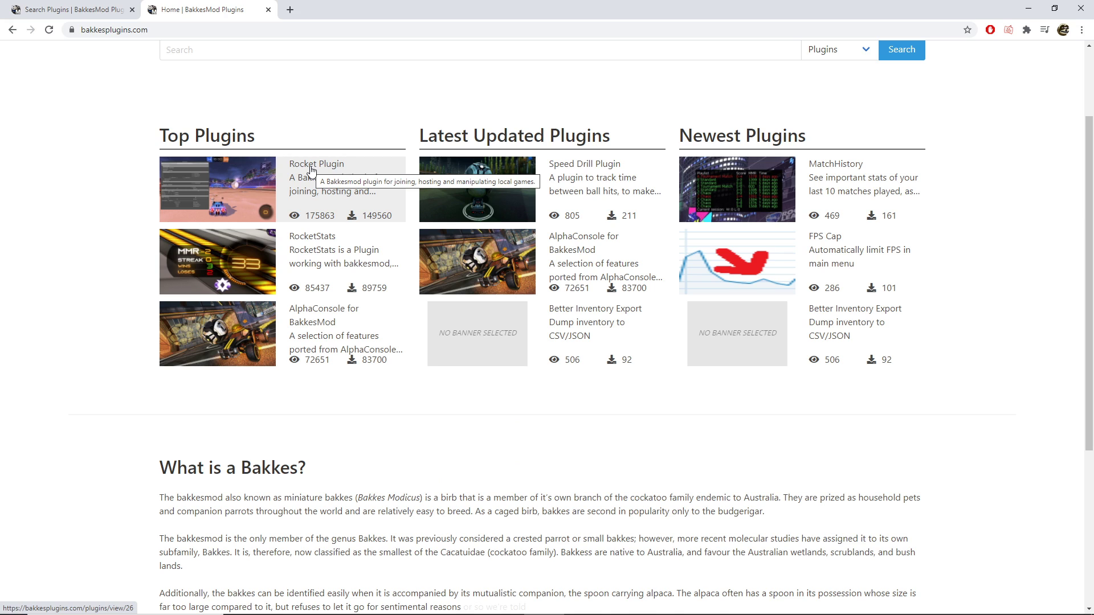
Install Rocket Plugin with BakkesMod from its BakkesPlugins page and confirm the installation
click(311, 170)
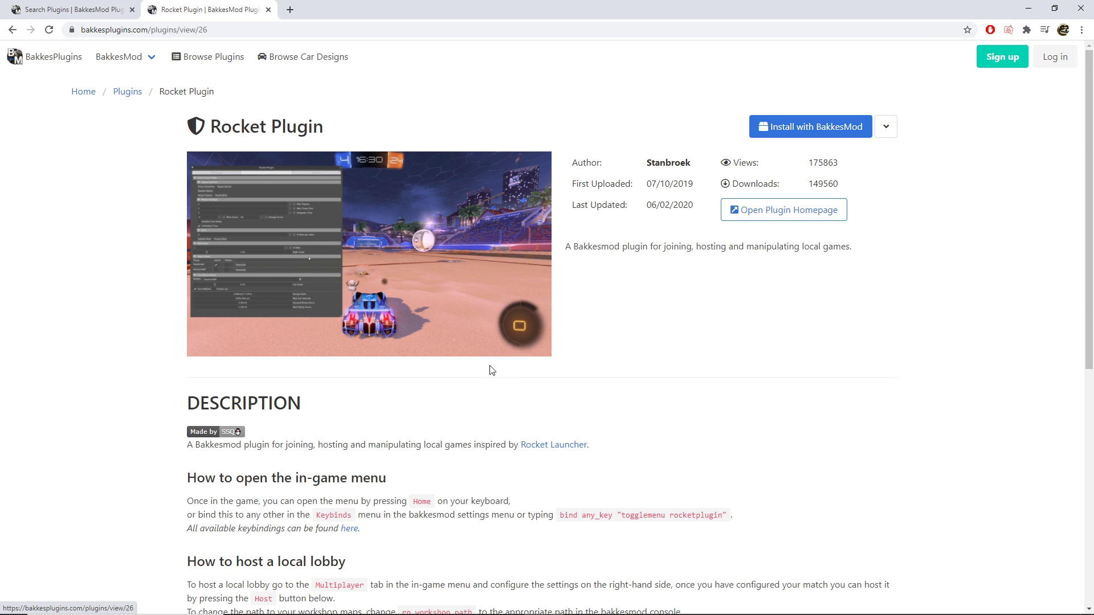
scroll(789, 277, down, 1)
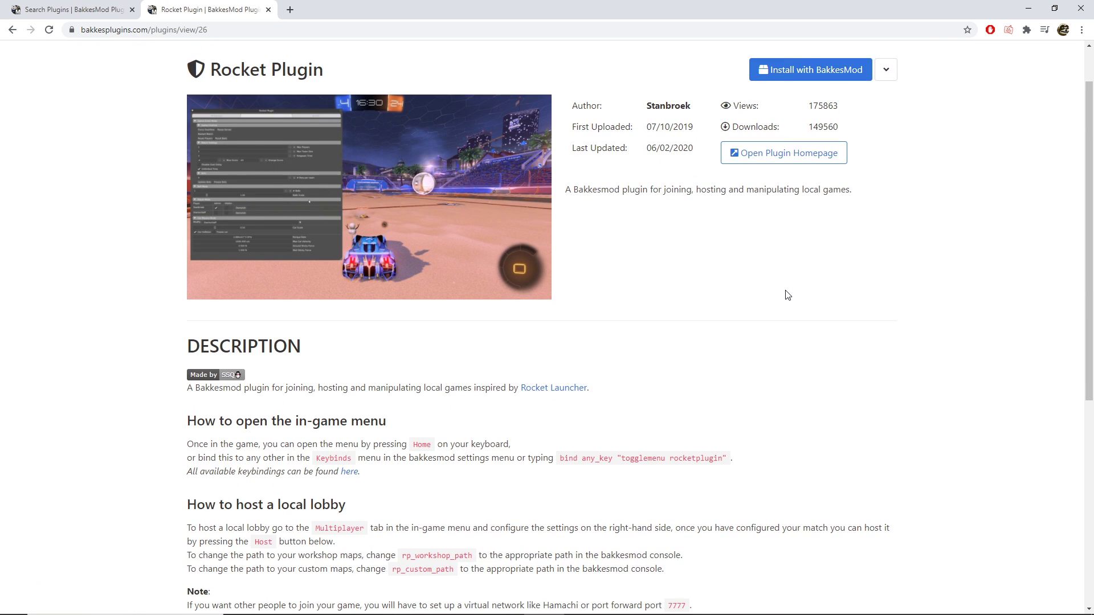
scroll(799, 371, up, 1)
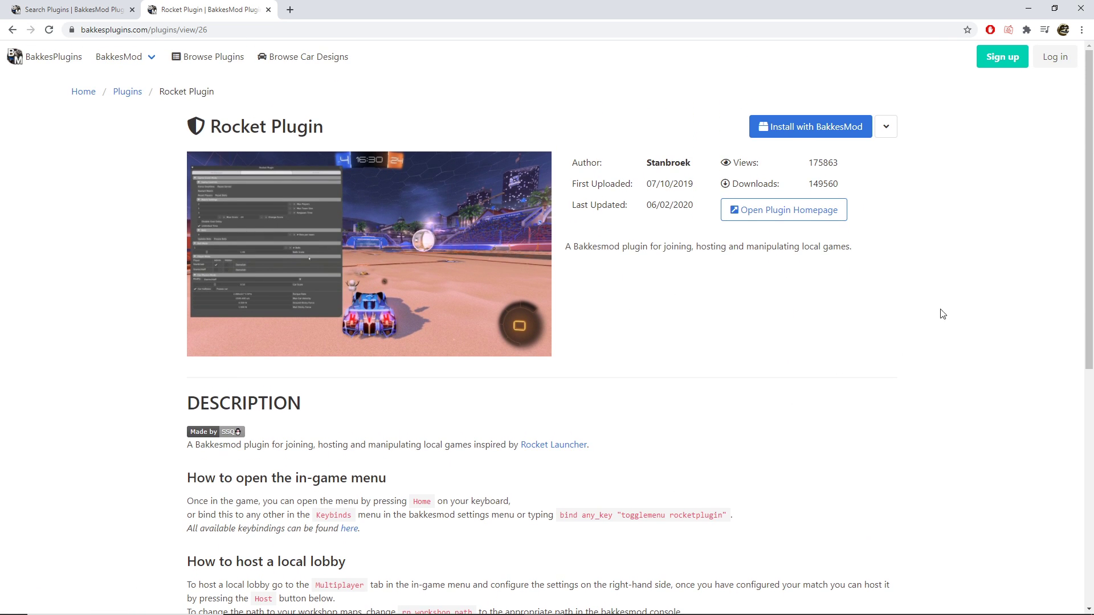
click(892, 130)
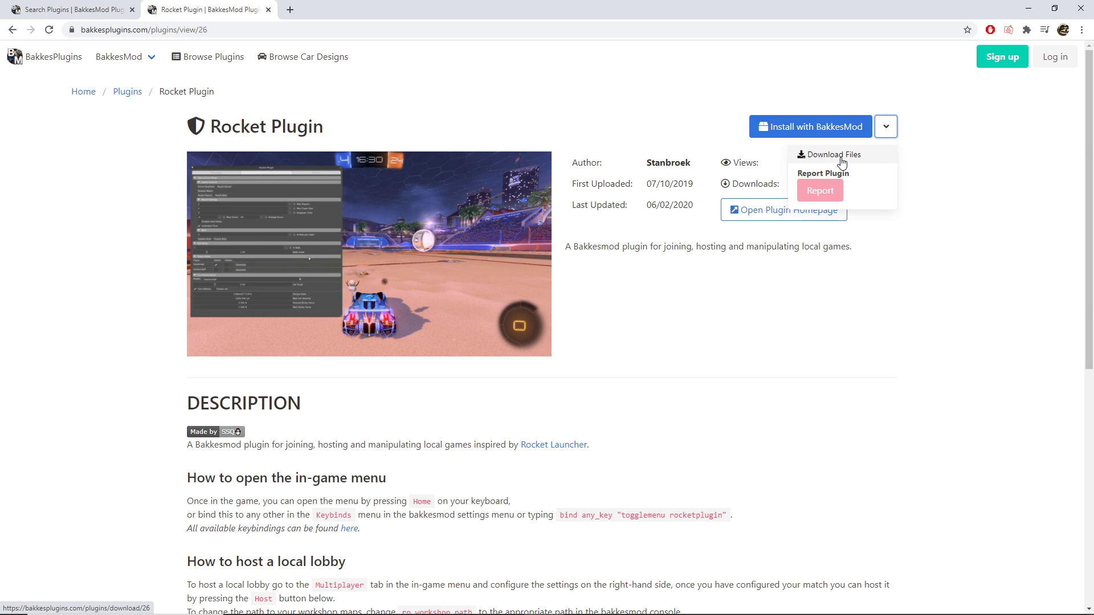
click(890, 125)
click(809, 128)
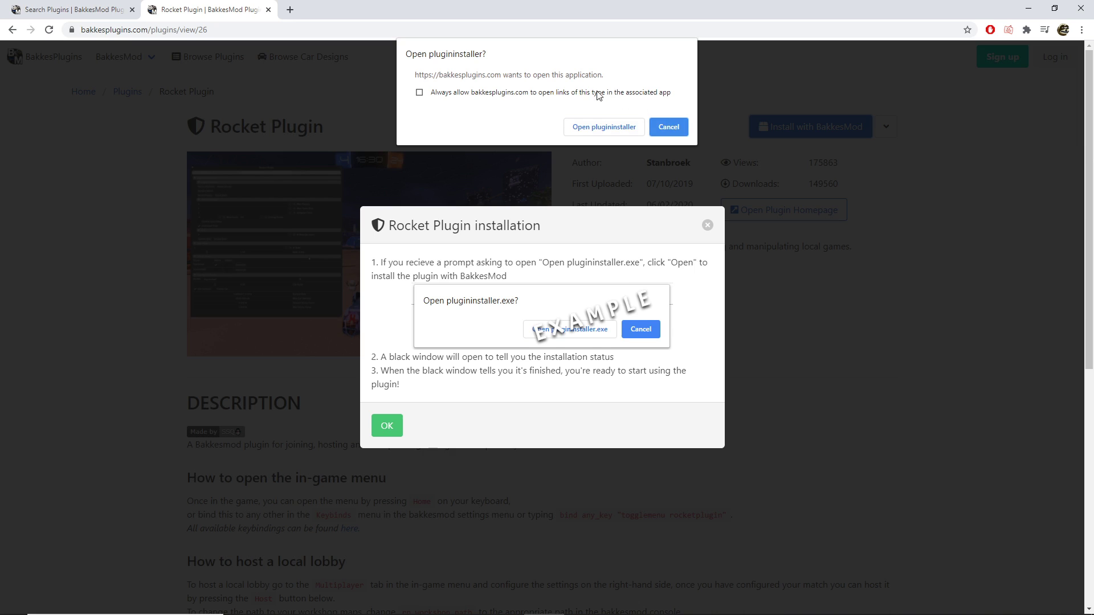
click(600, 128)
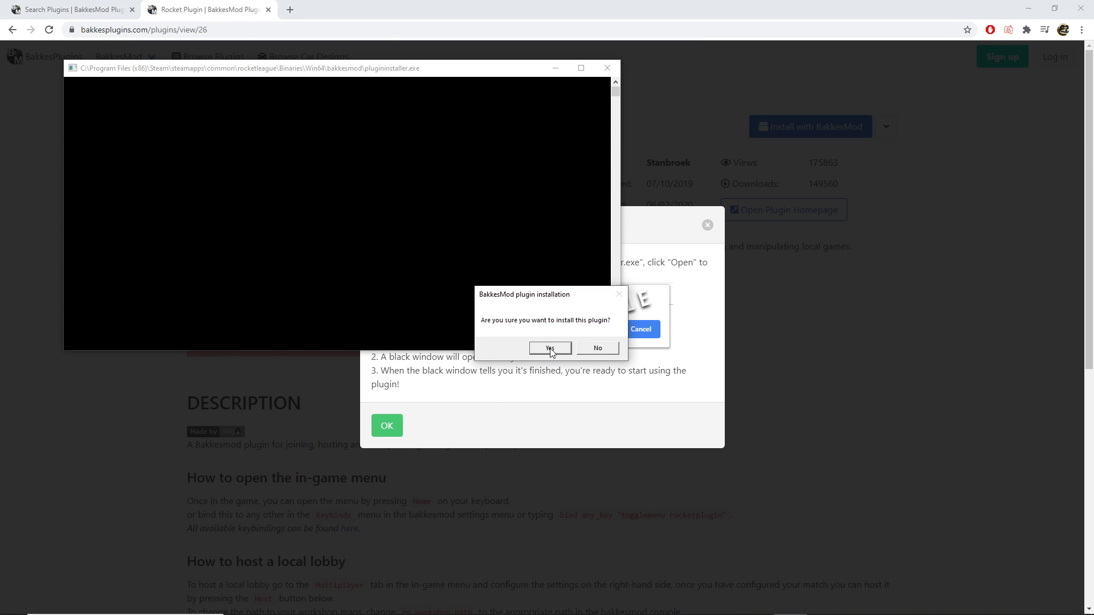
click(551, 348)
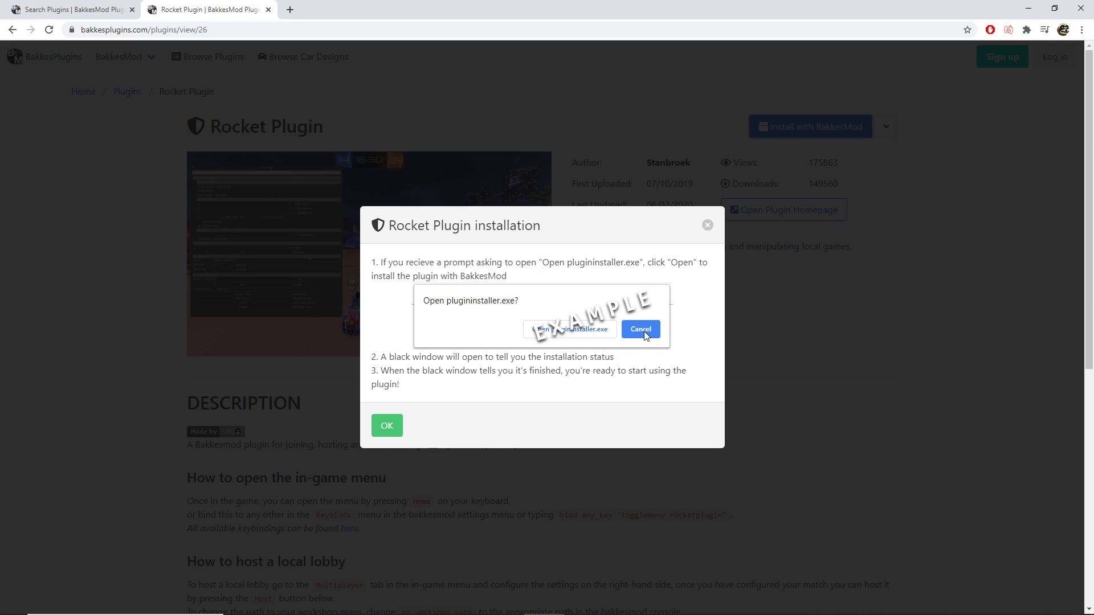
click(387, 428)
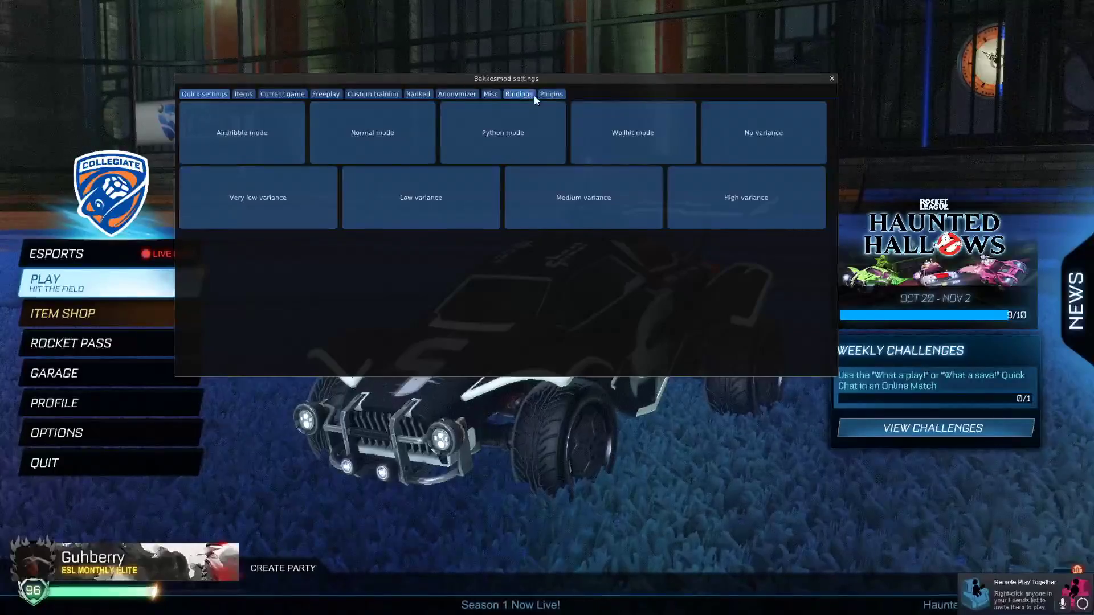
Confirm Rocket Plugin 0.6.2 is loaded in BakkesMod's plugin manager and bring up its window
click(552, 93)
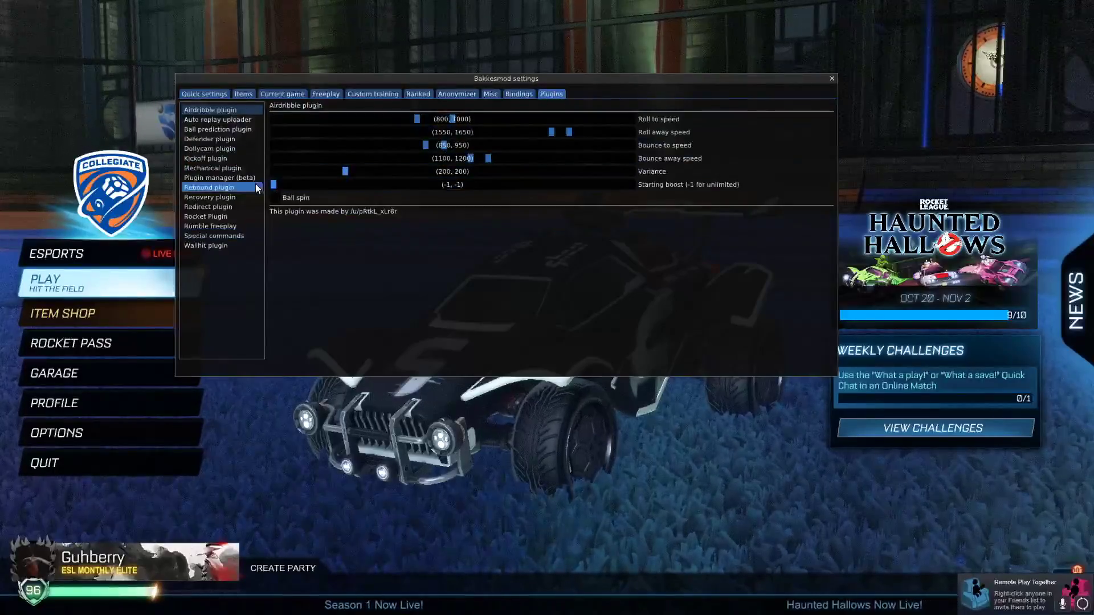
click(224, 178)
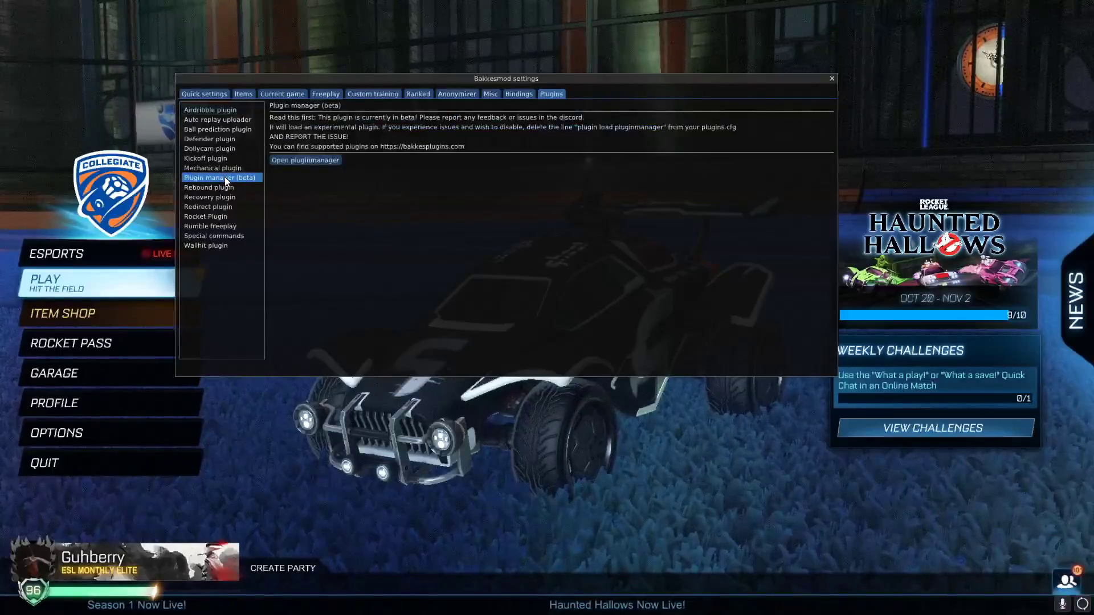
click(308, 160)
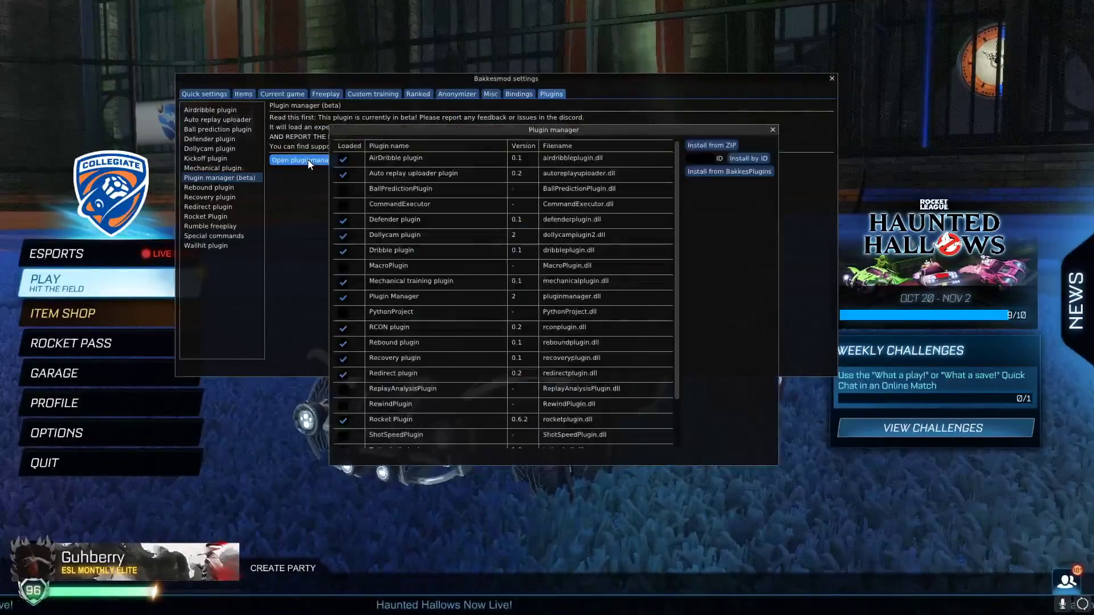
scroll(462, 373, down, 3)
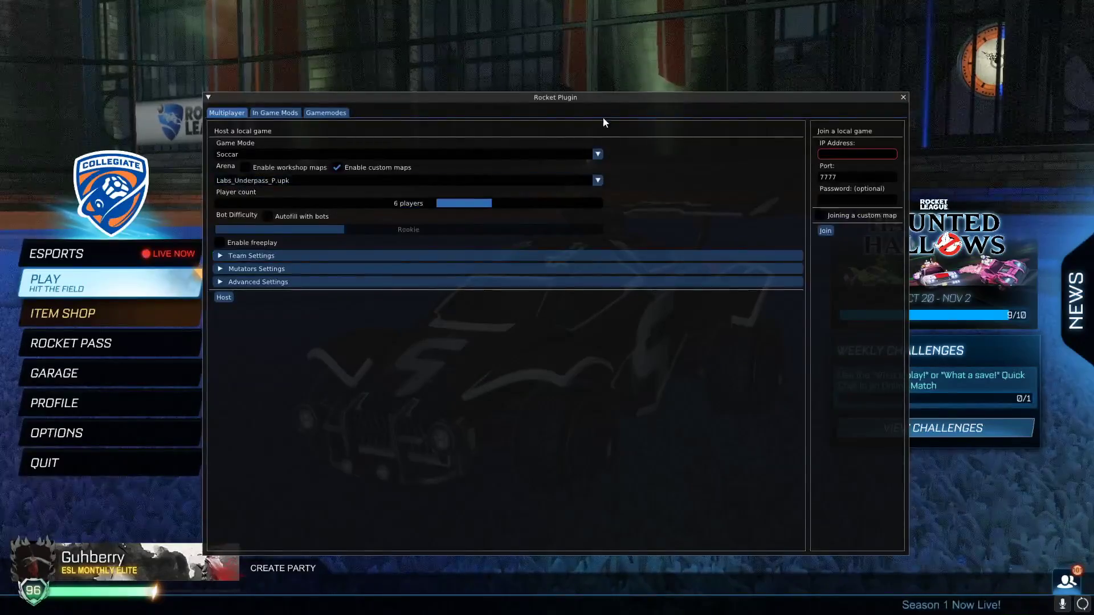
drag(605, 121, 570, 82)
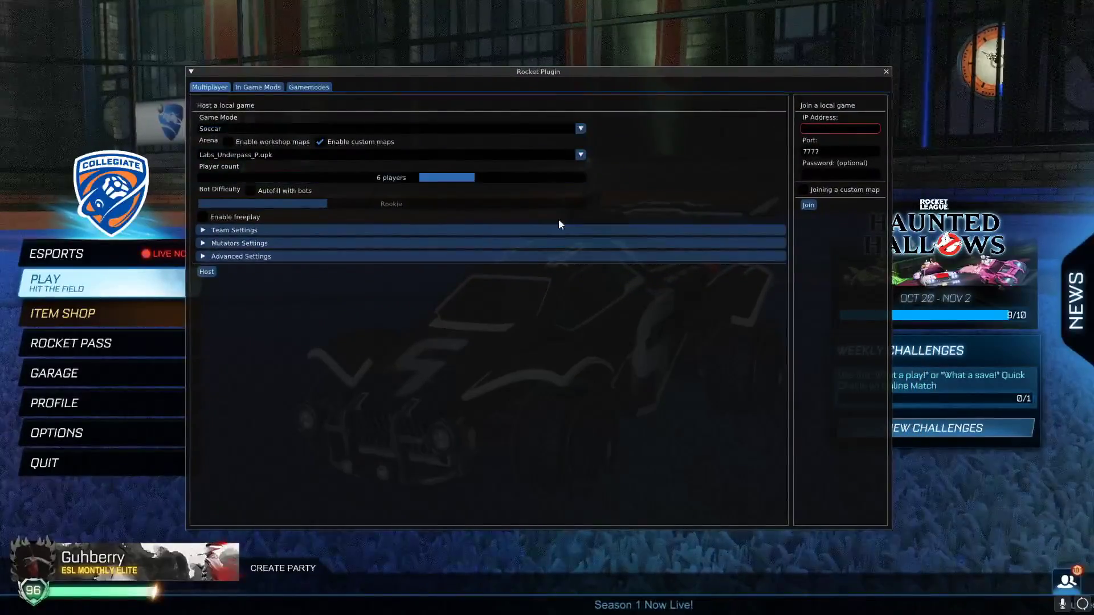
Enable custom maps with Labs_Underpass_P.upk as the arena in Rocket Plugin and host the local game
click(240, 230)
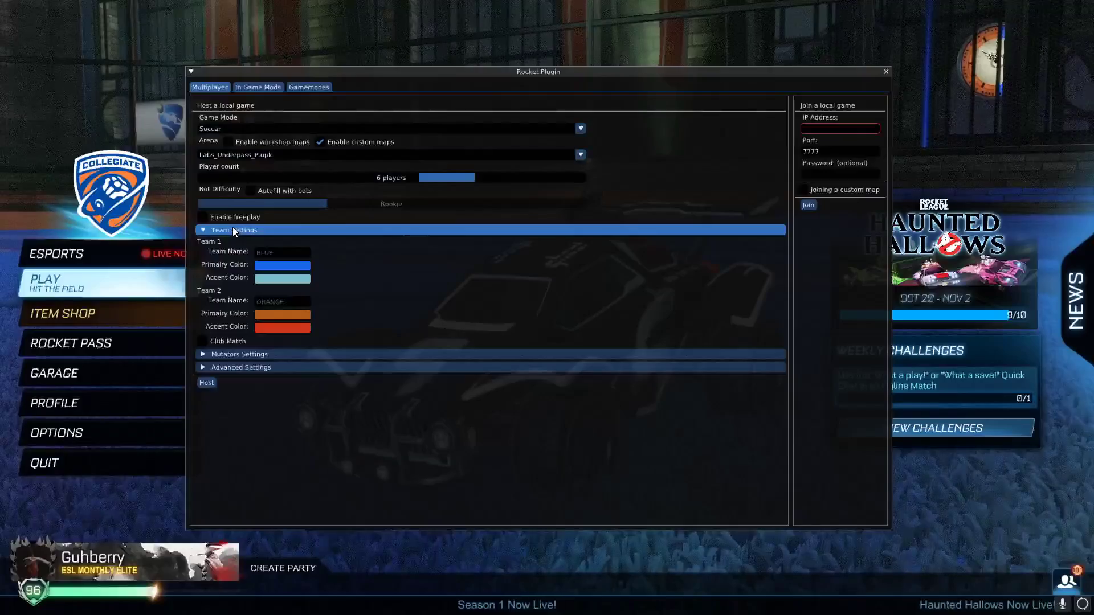
click(233, 229)
click(248, 244)
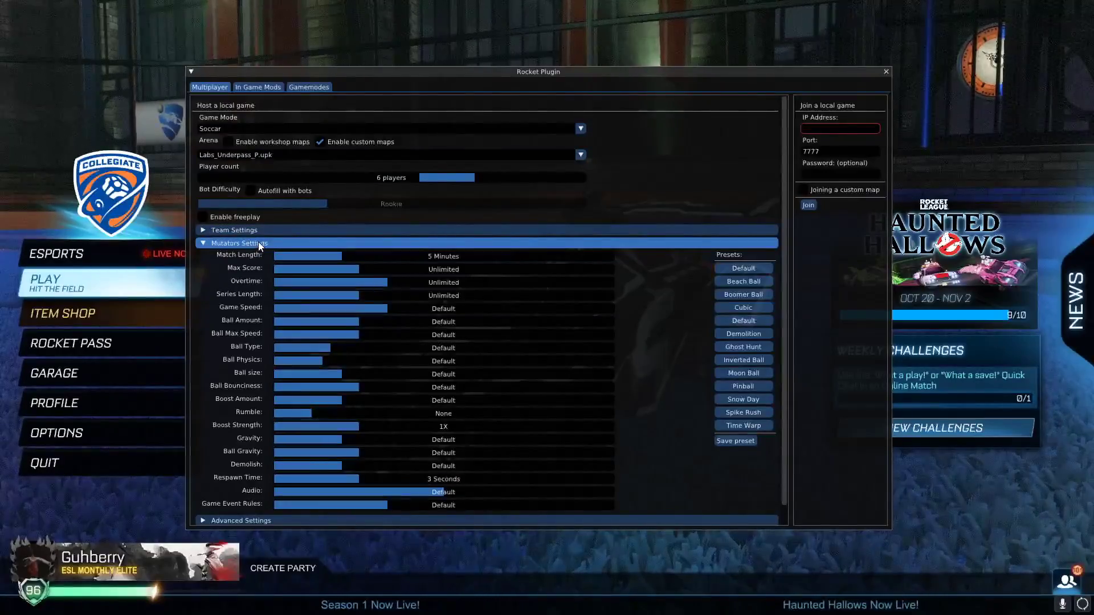
click(344, 230)
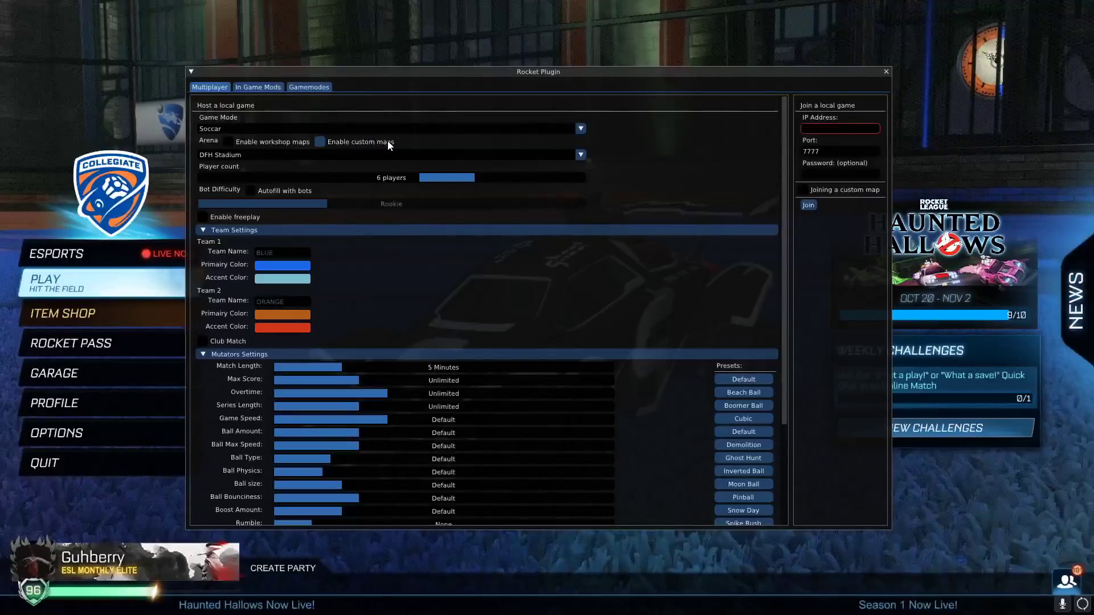
click(321, 141)
click(203, 353)
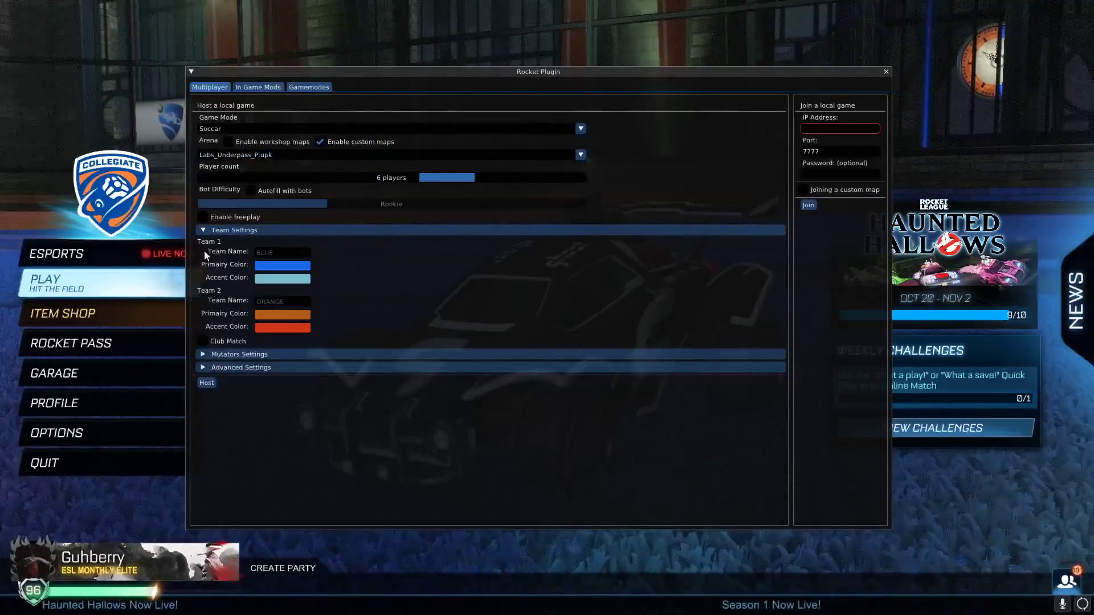
click(206, 230)
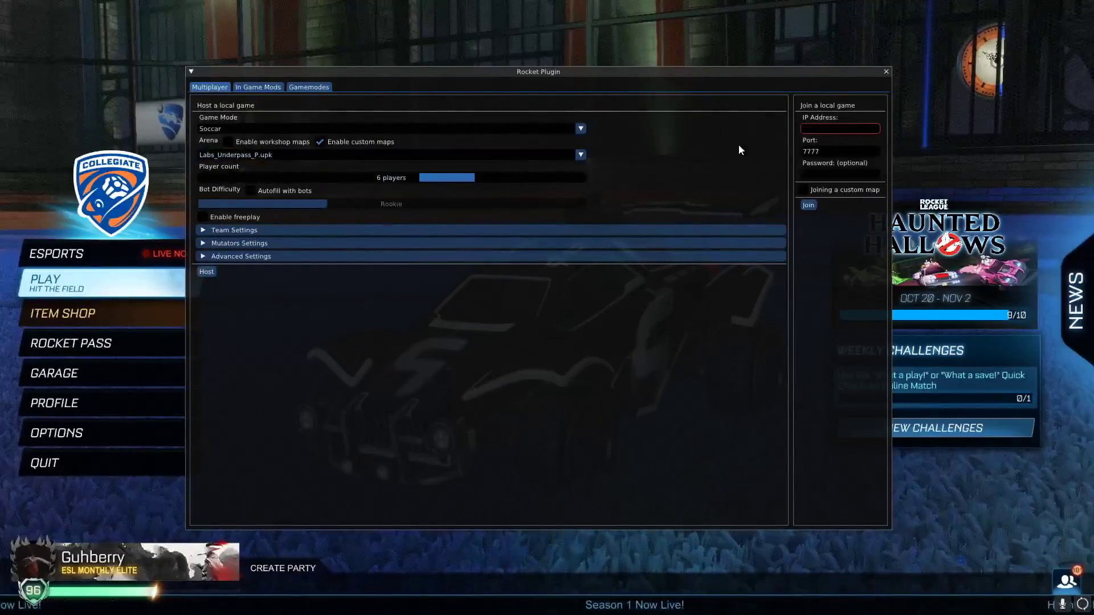
click(834, 128)
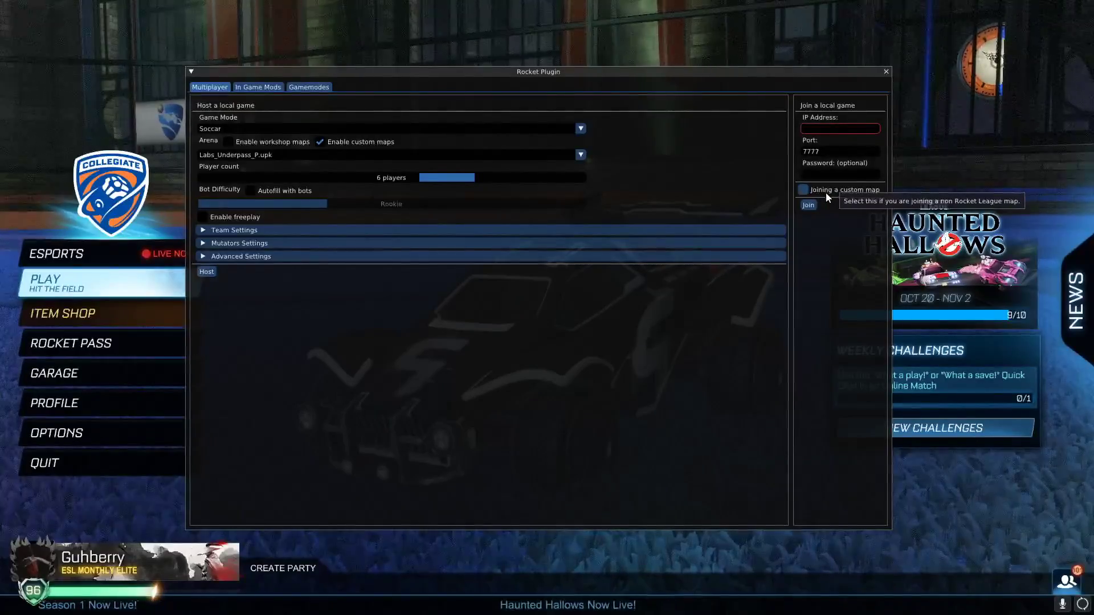
click(213, 276)
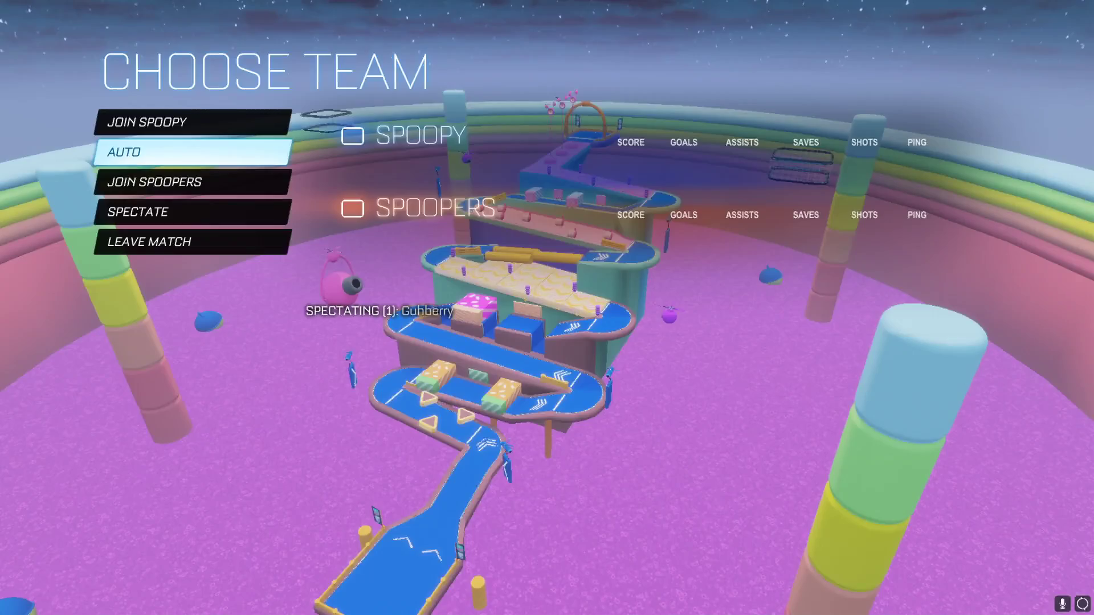
Join a team via AUTO, then drive, boost and climb the curved wall on the Fall Guys map
key(Return)
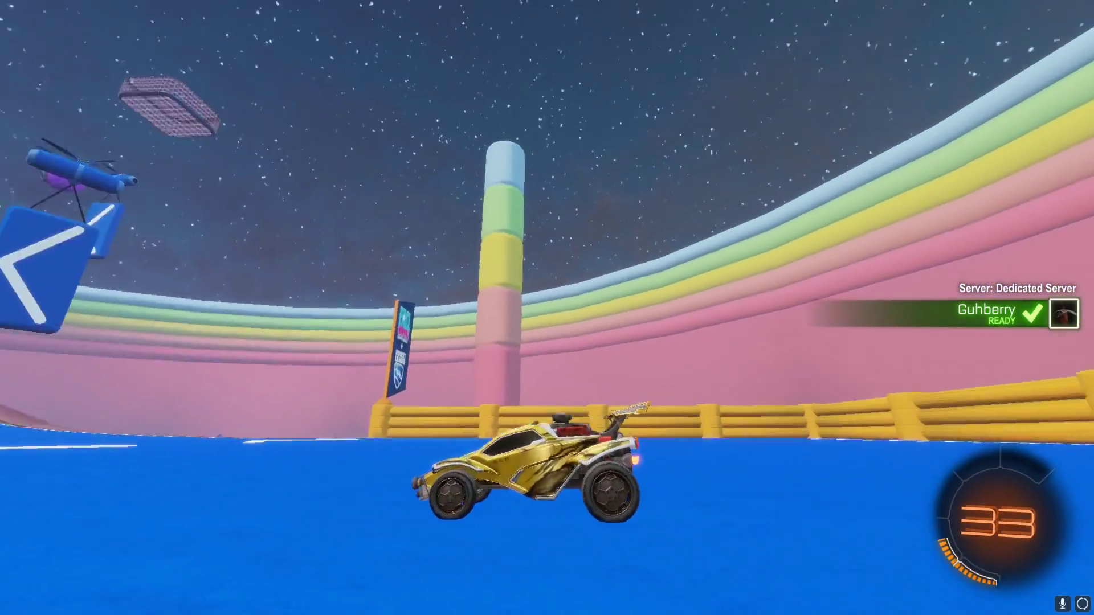
key(w)
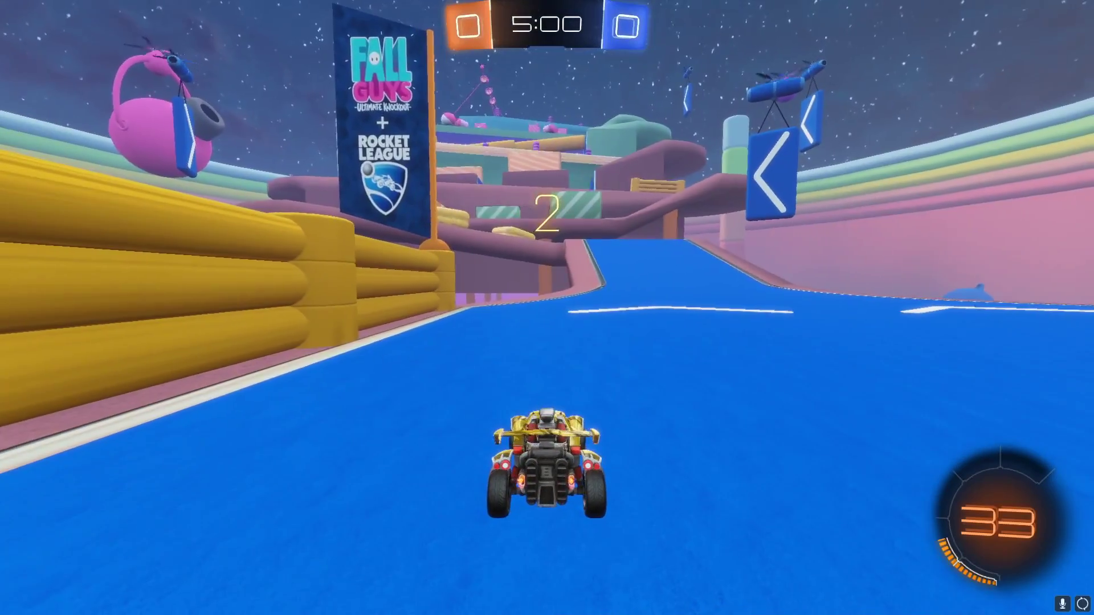
key(Tab)
key(w)
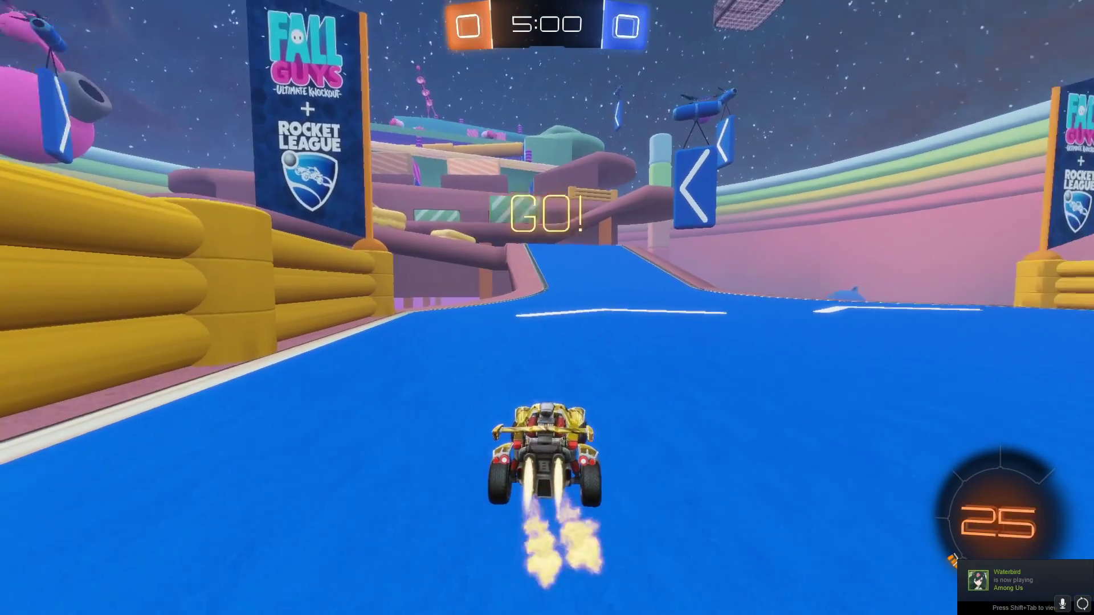
key(a)
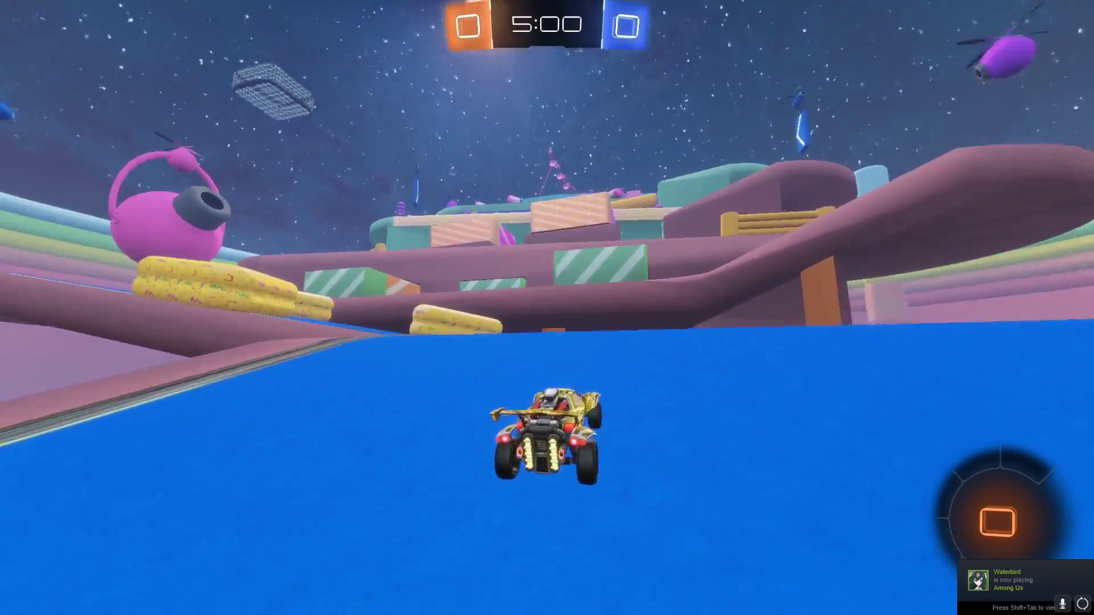
key(Escape)
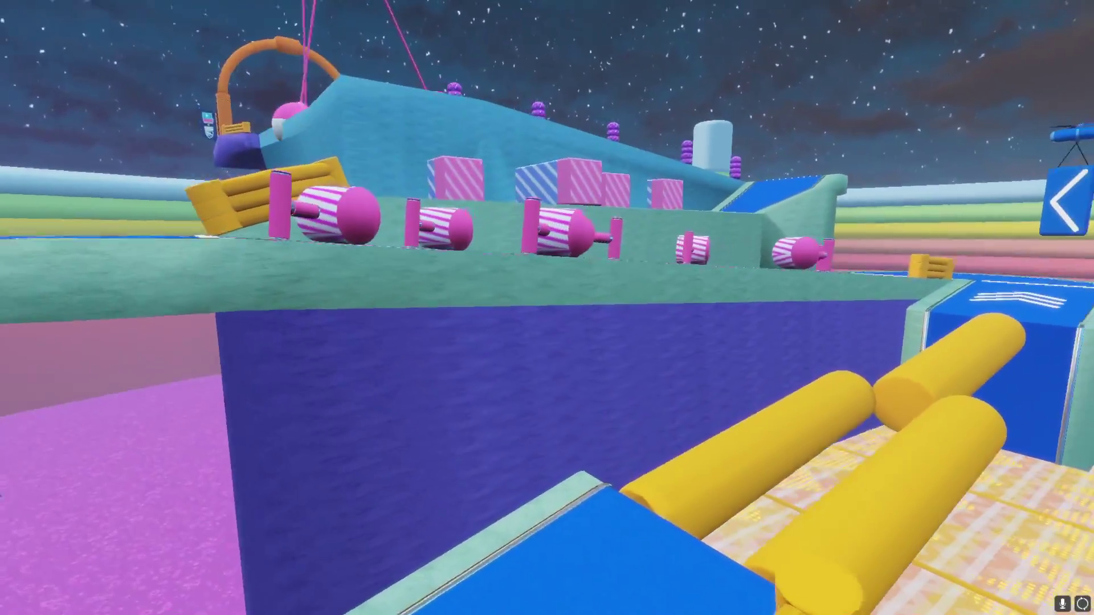